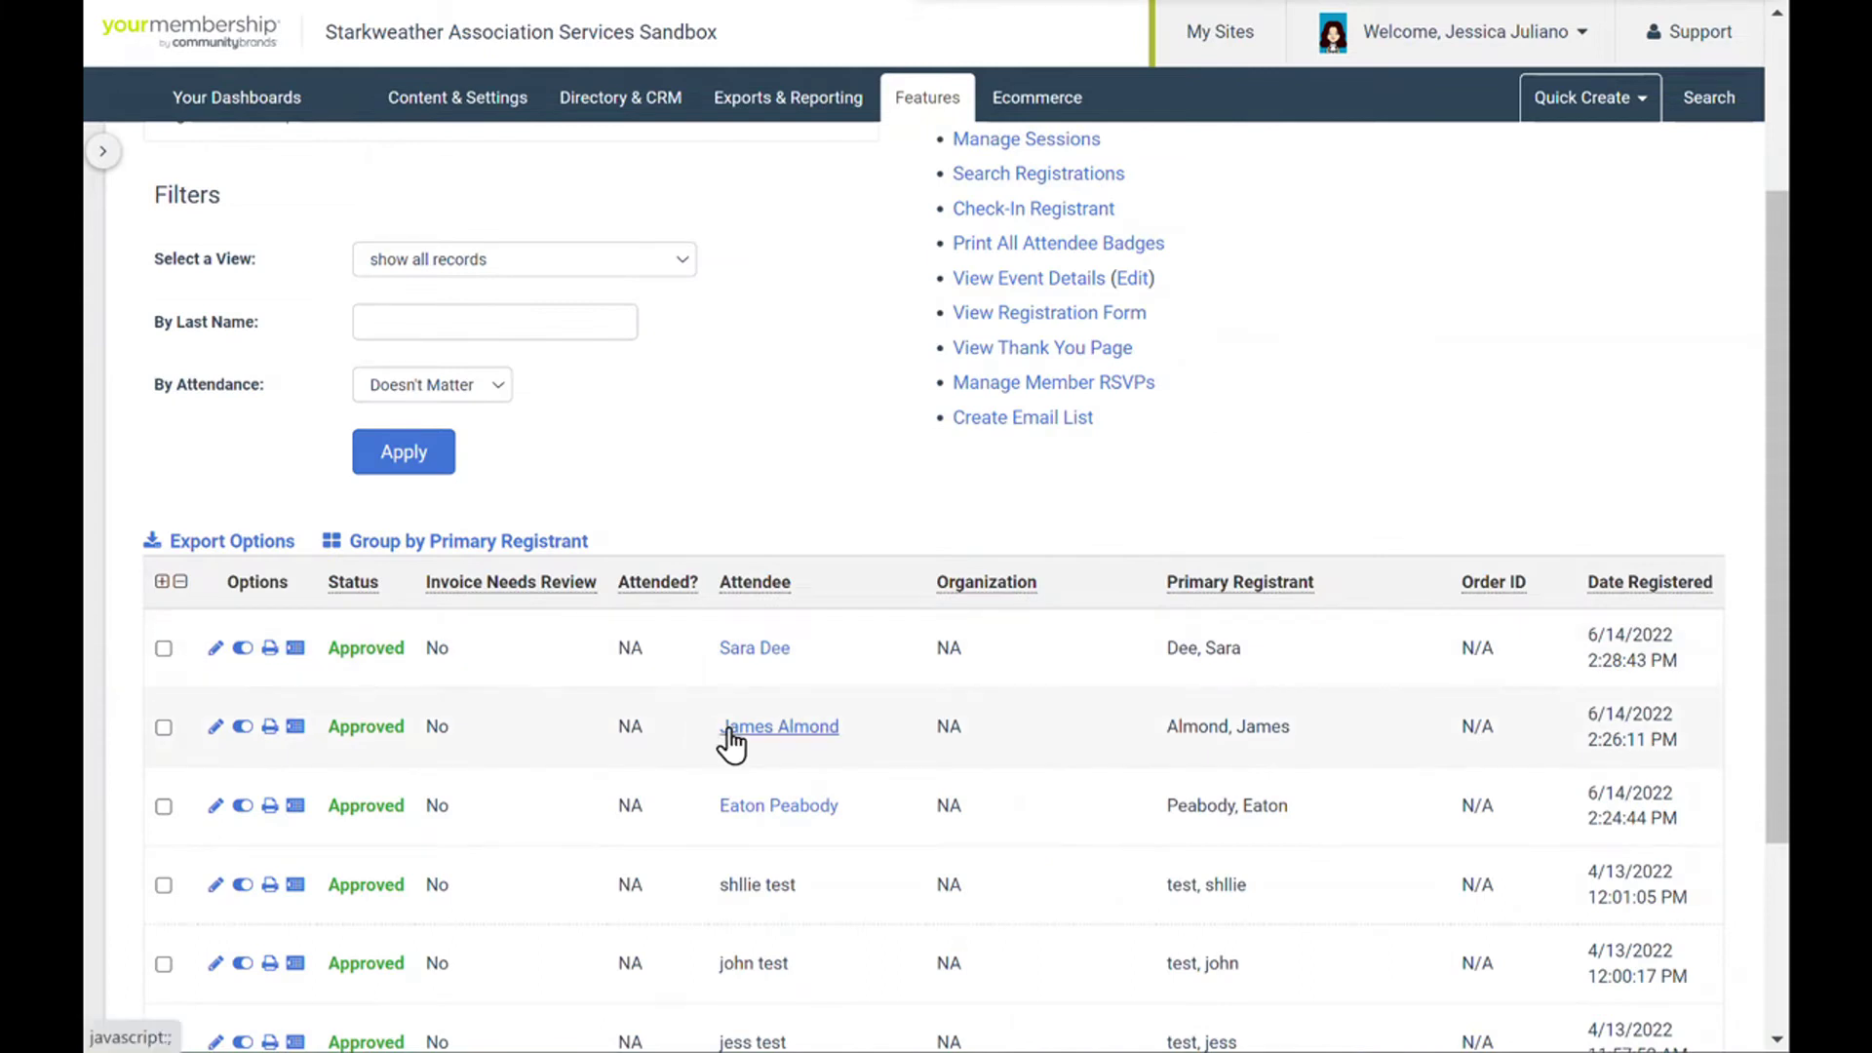
# - Preview the second and top attendees' record cards to compare their Member and Non-Member IDs
pyautogui.click(763, 736)
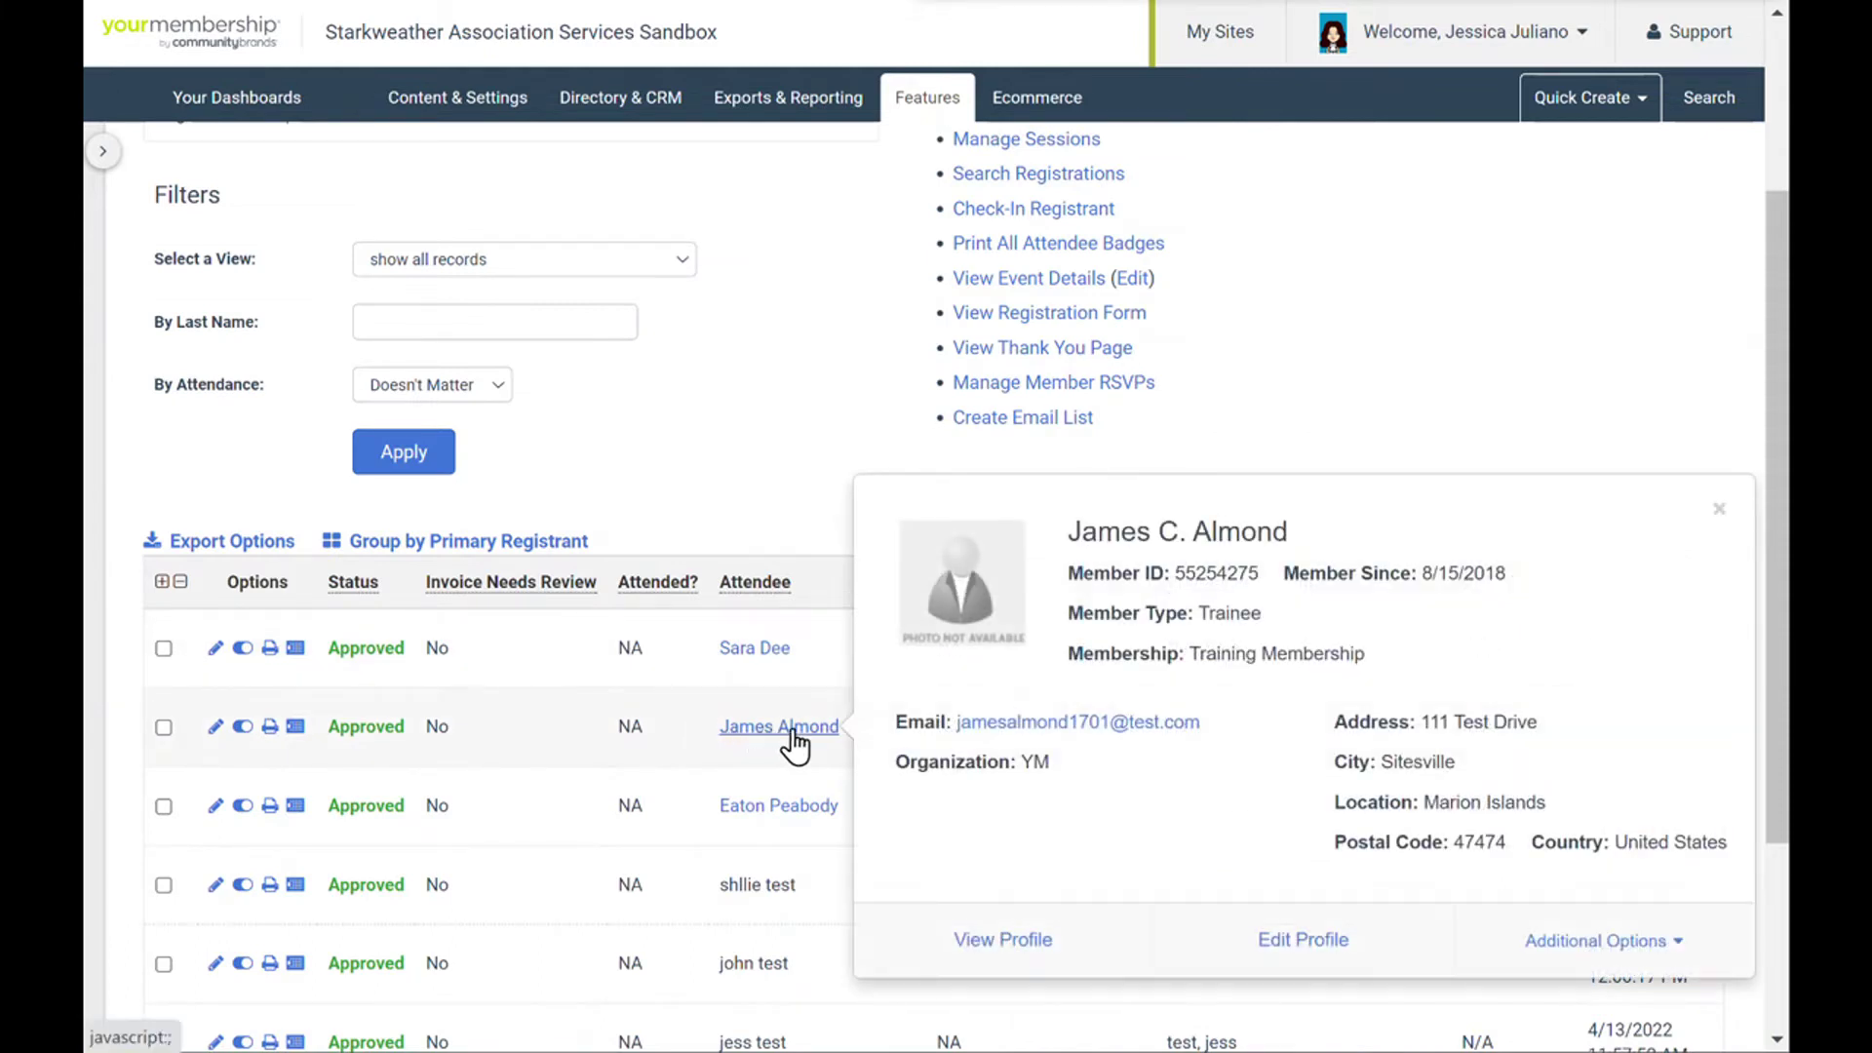
pyautogui.click(748, 651)
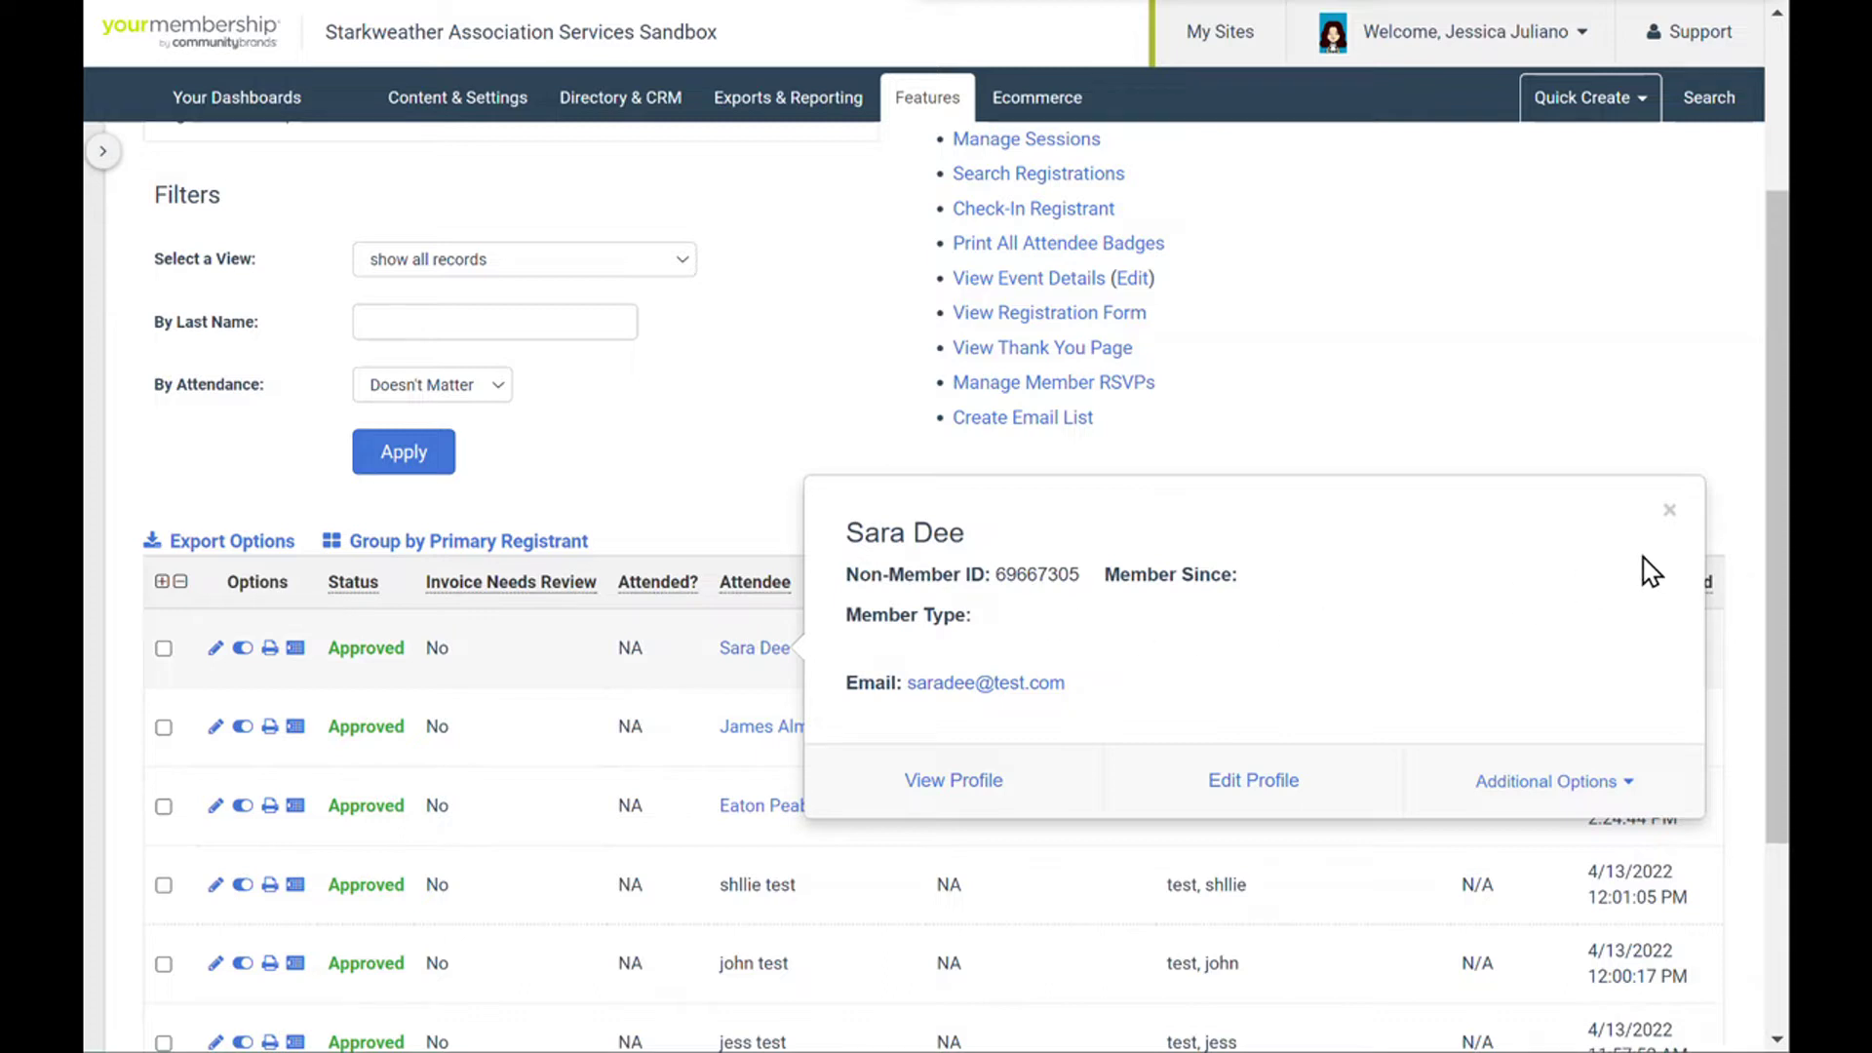
# - Close the attendee's record card and scroll down the filled-in registration form
pyautogui.click(1669, 510)
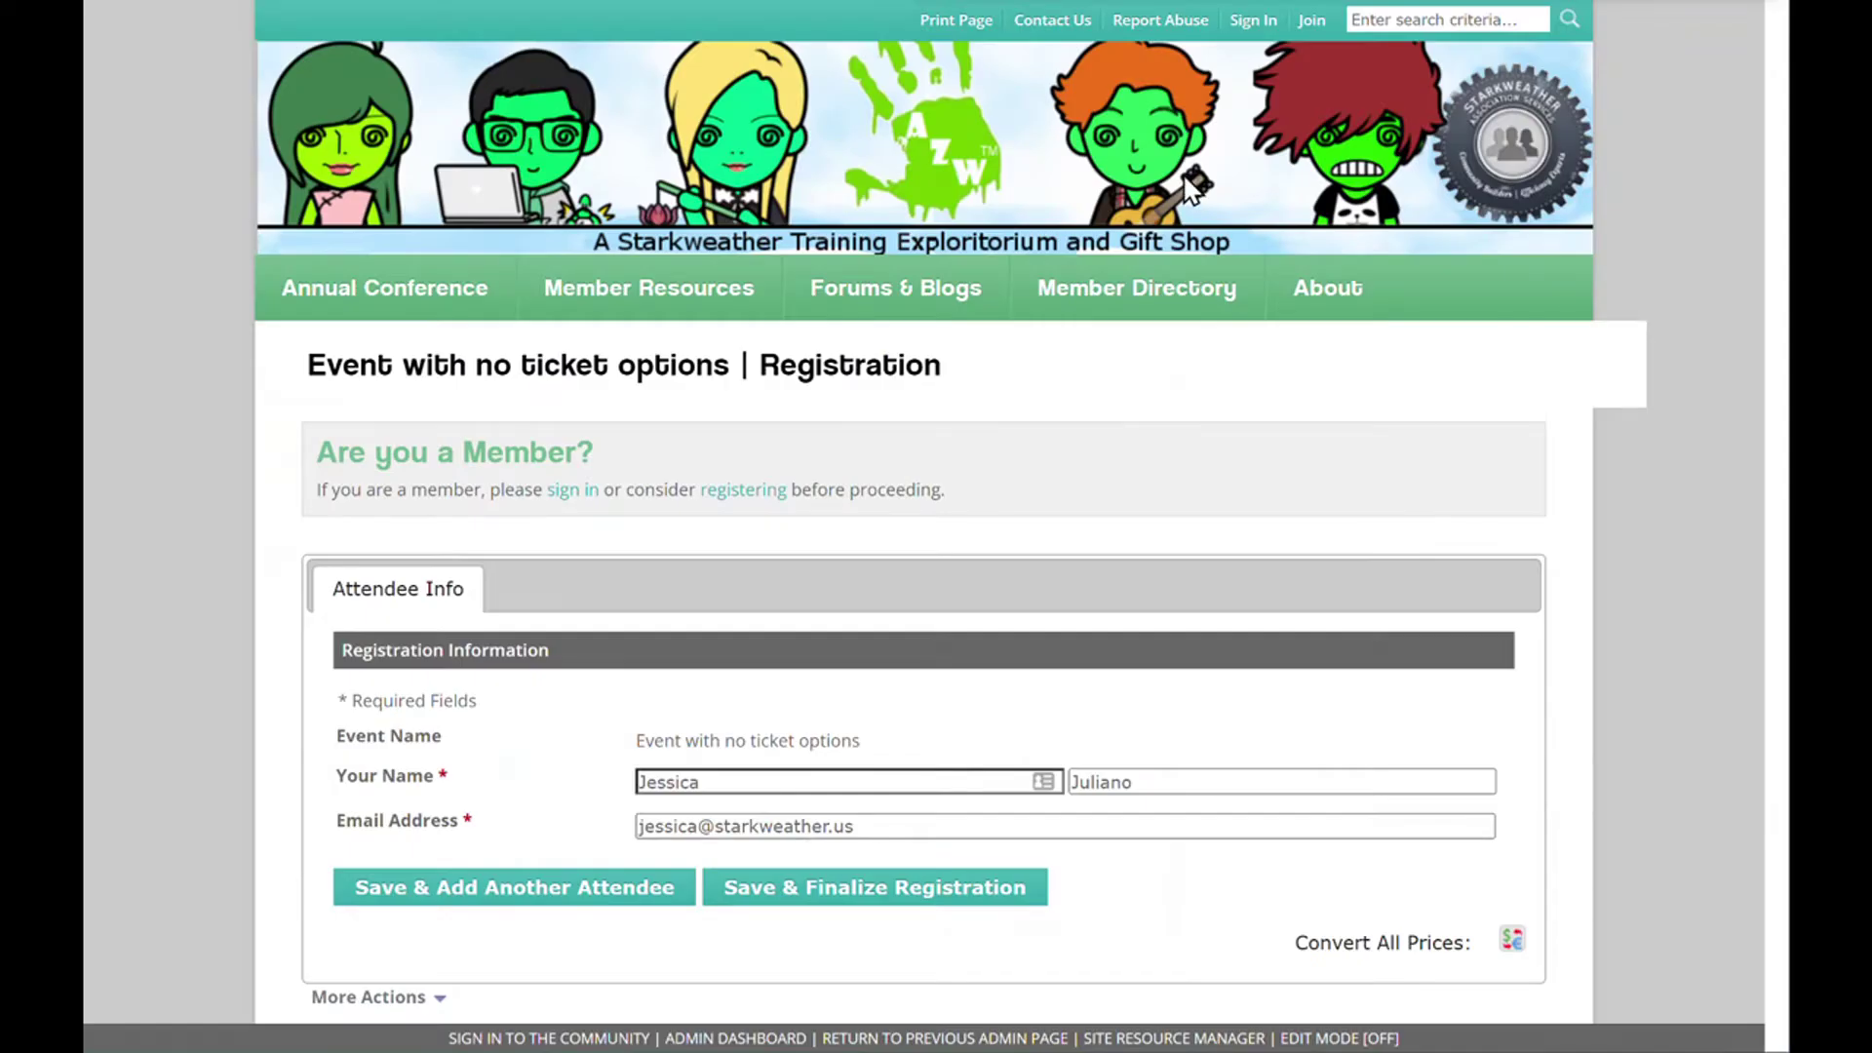
pyautogui.scroll(-3, 1189, 195)
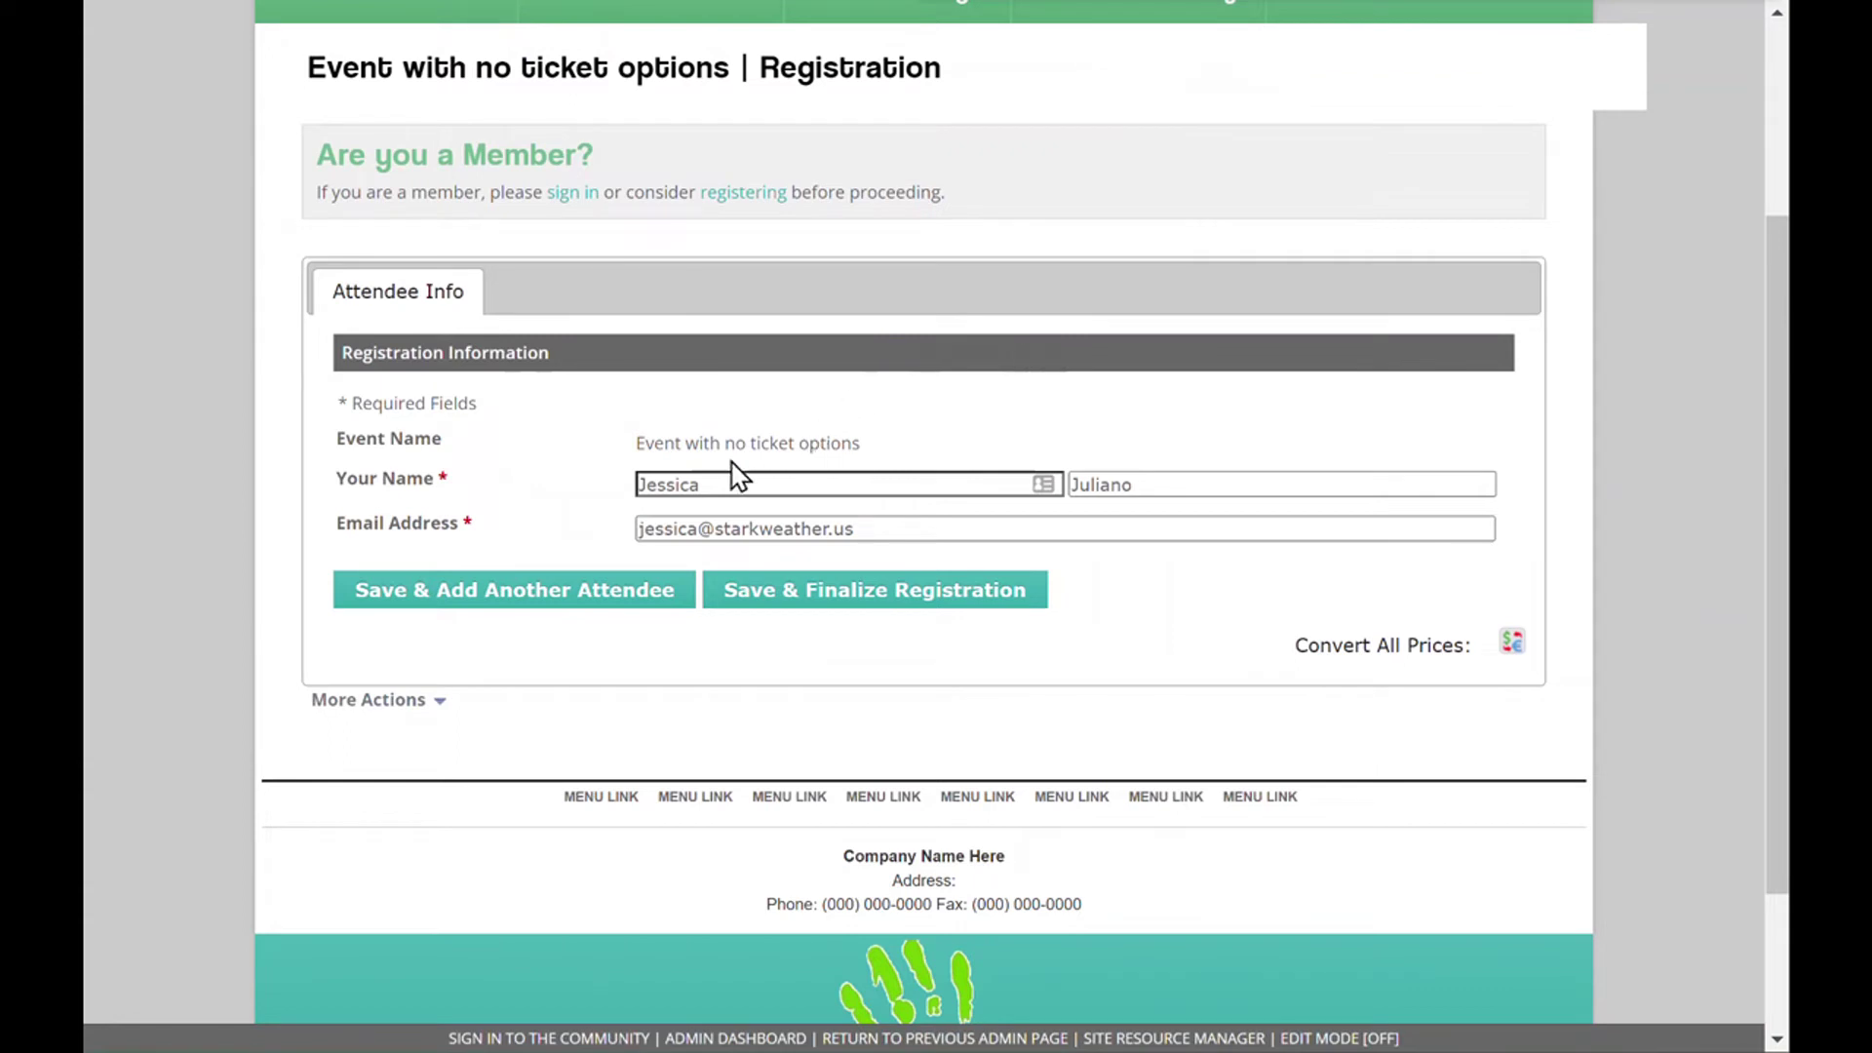
# - Save and finalize the attendee's registration, answering Yes in the Finalize Event Registration dialog
pyautogui.click(827, 602)
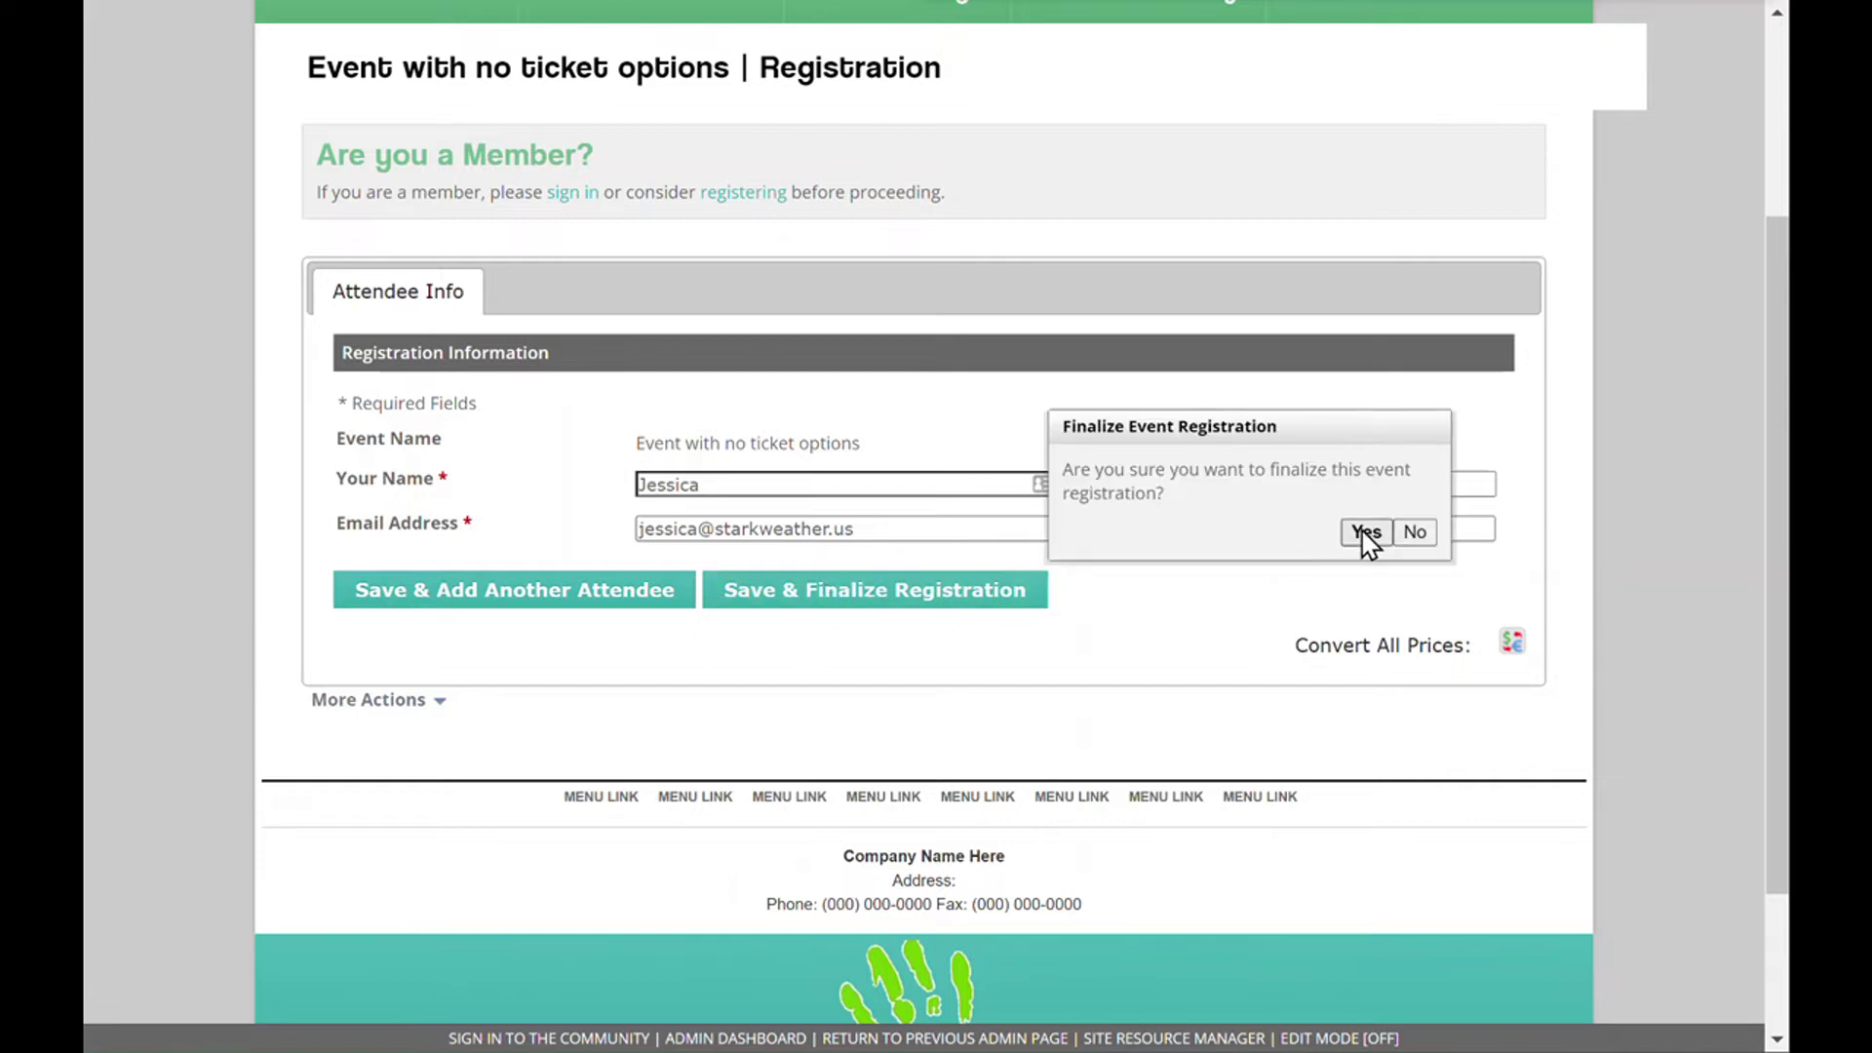
pyautogui.hotkey('ctrl', 'a')
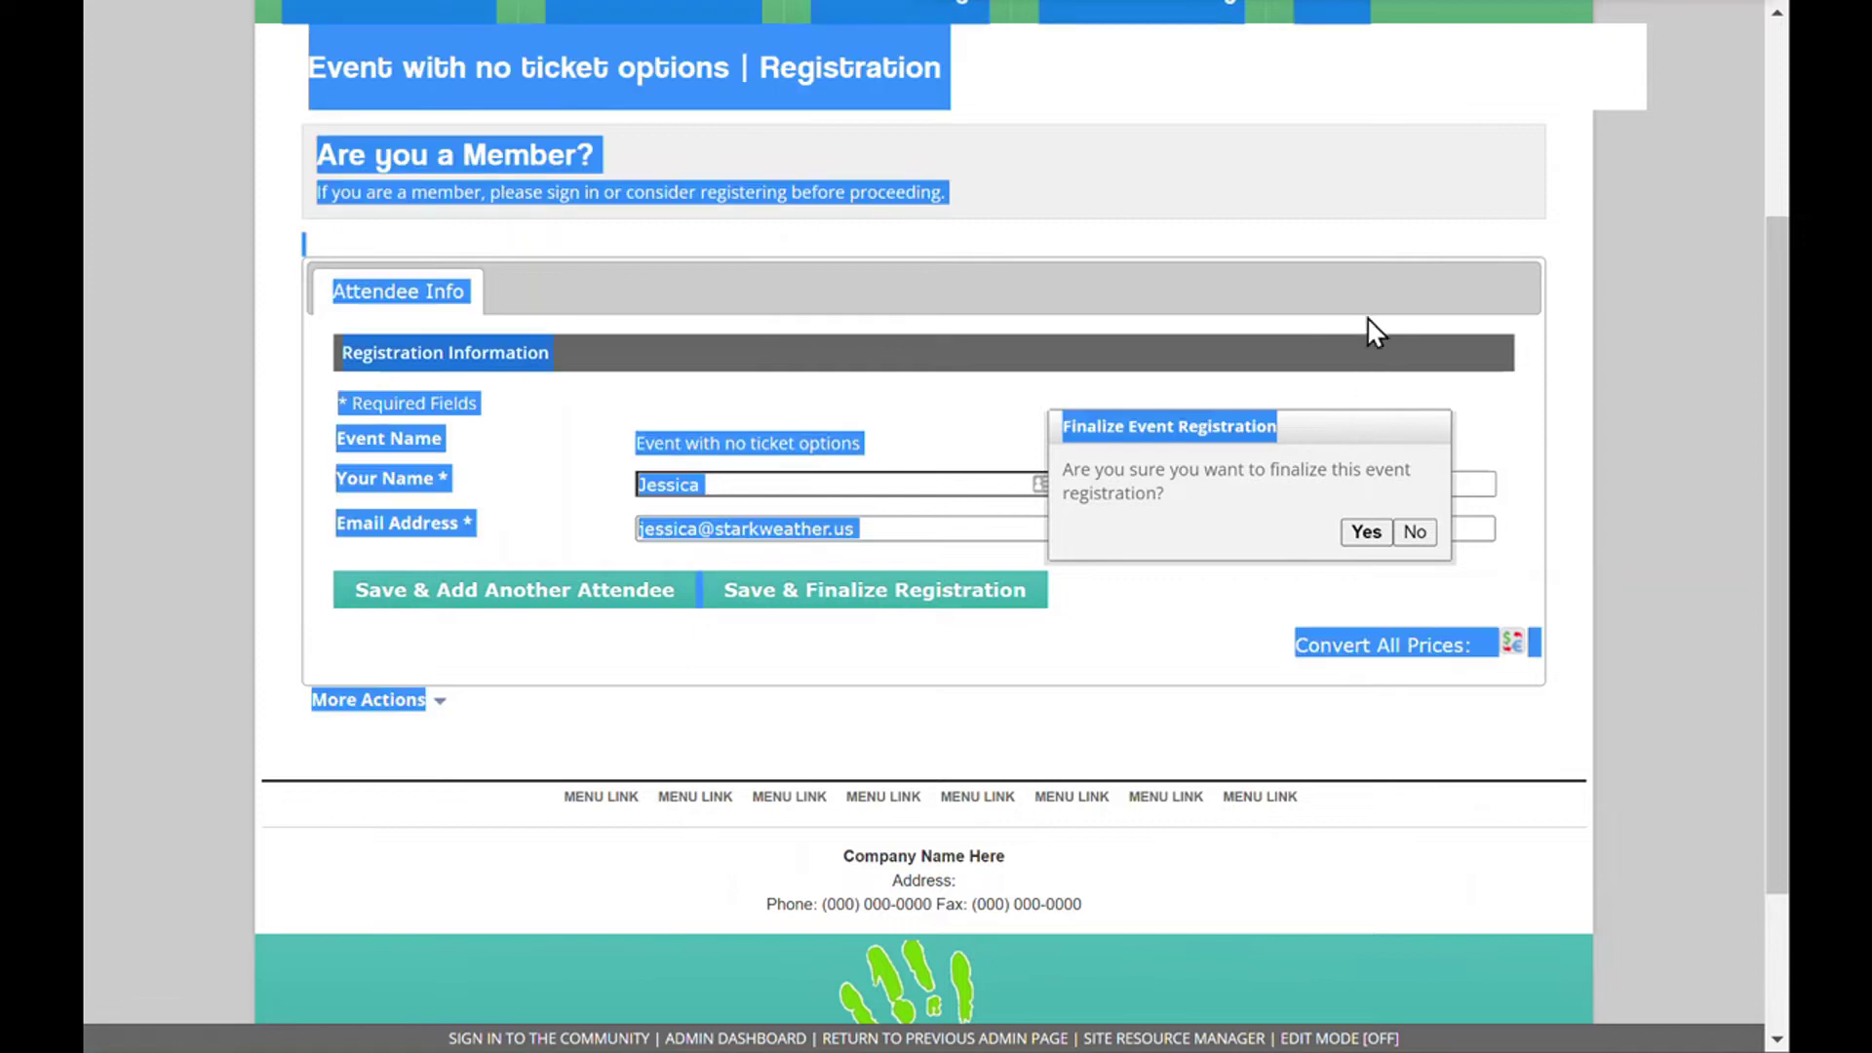
pyautogui.click(1365, 460)
pyautogui.hotkey('ctrl', 'a')
pyautogui.click(1375, 546)
pyautogui.click(1367, 534)
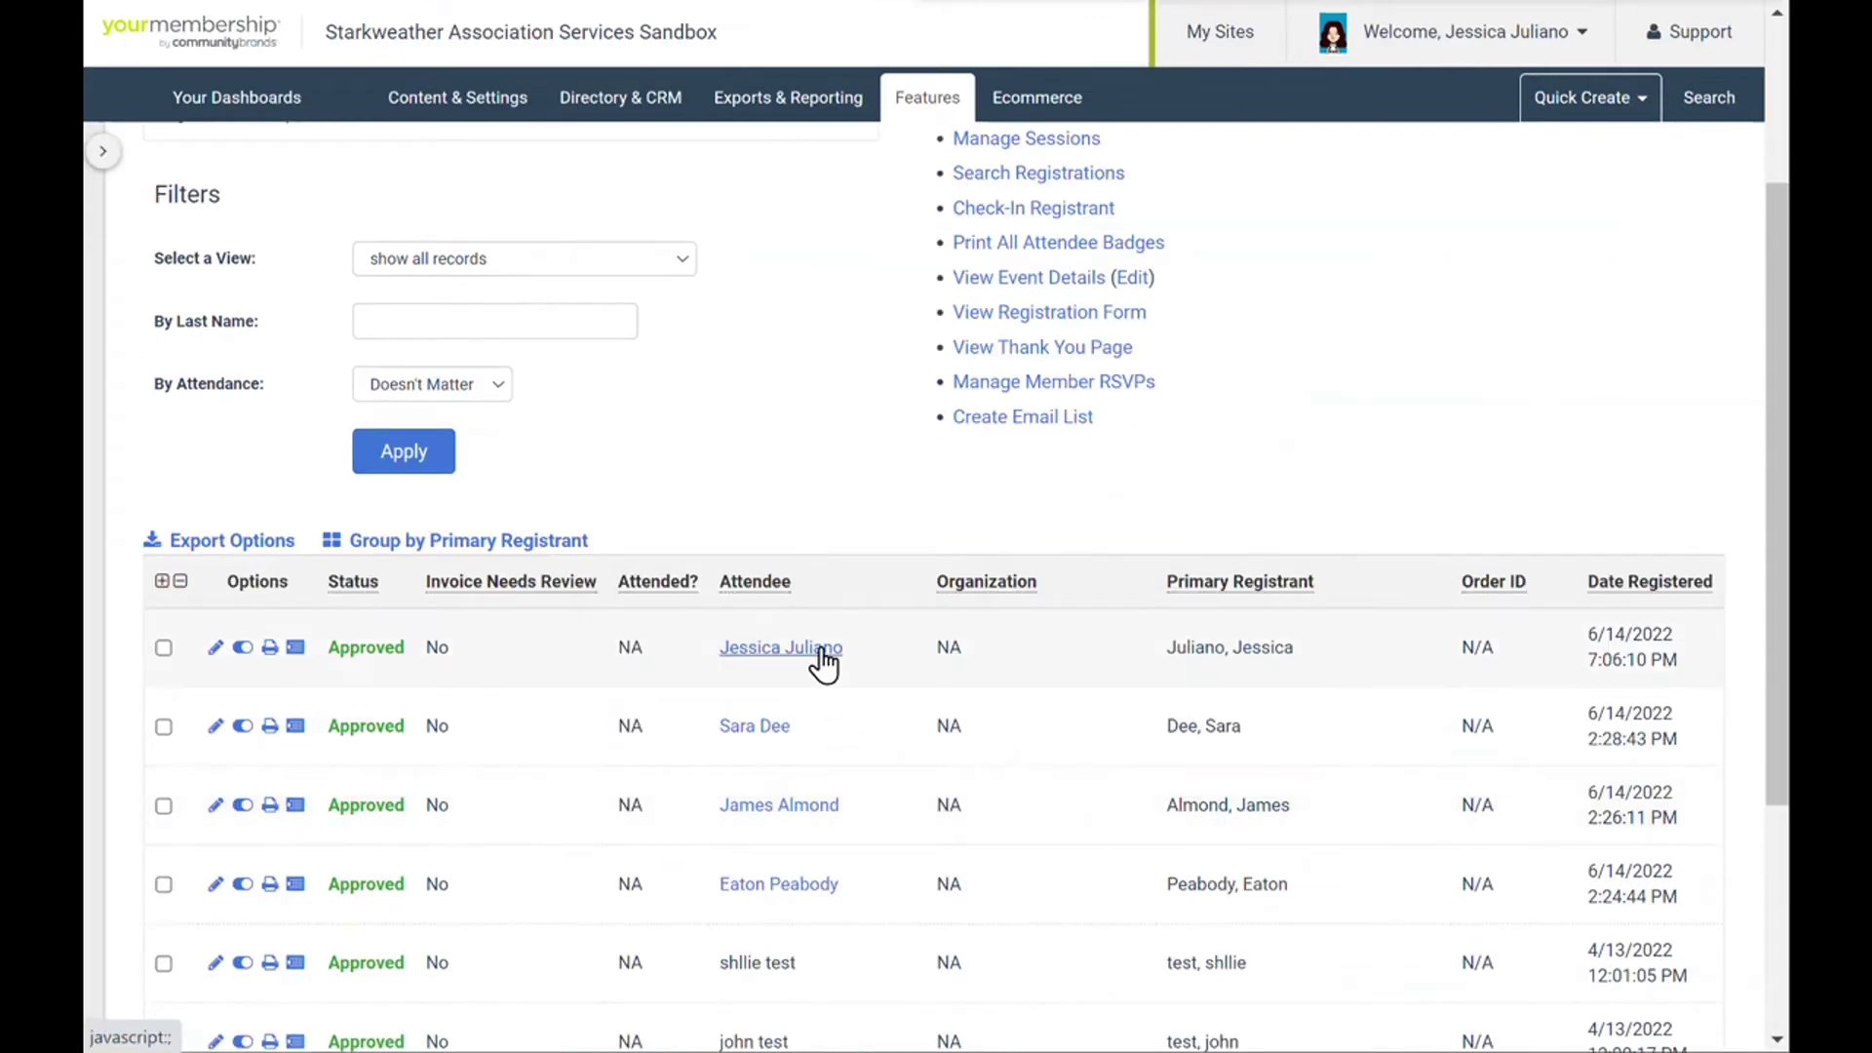
# - Open the new registrant's quick-view card, then their full member profile
pyautogui.click(824, 650)
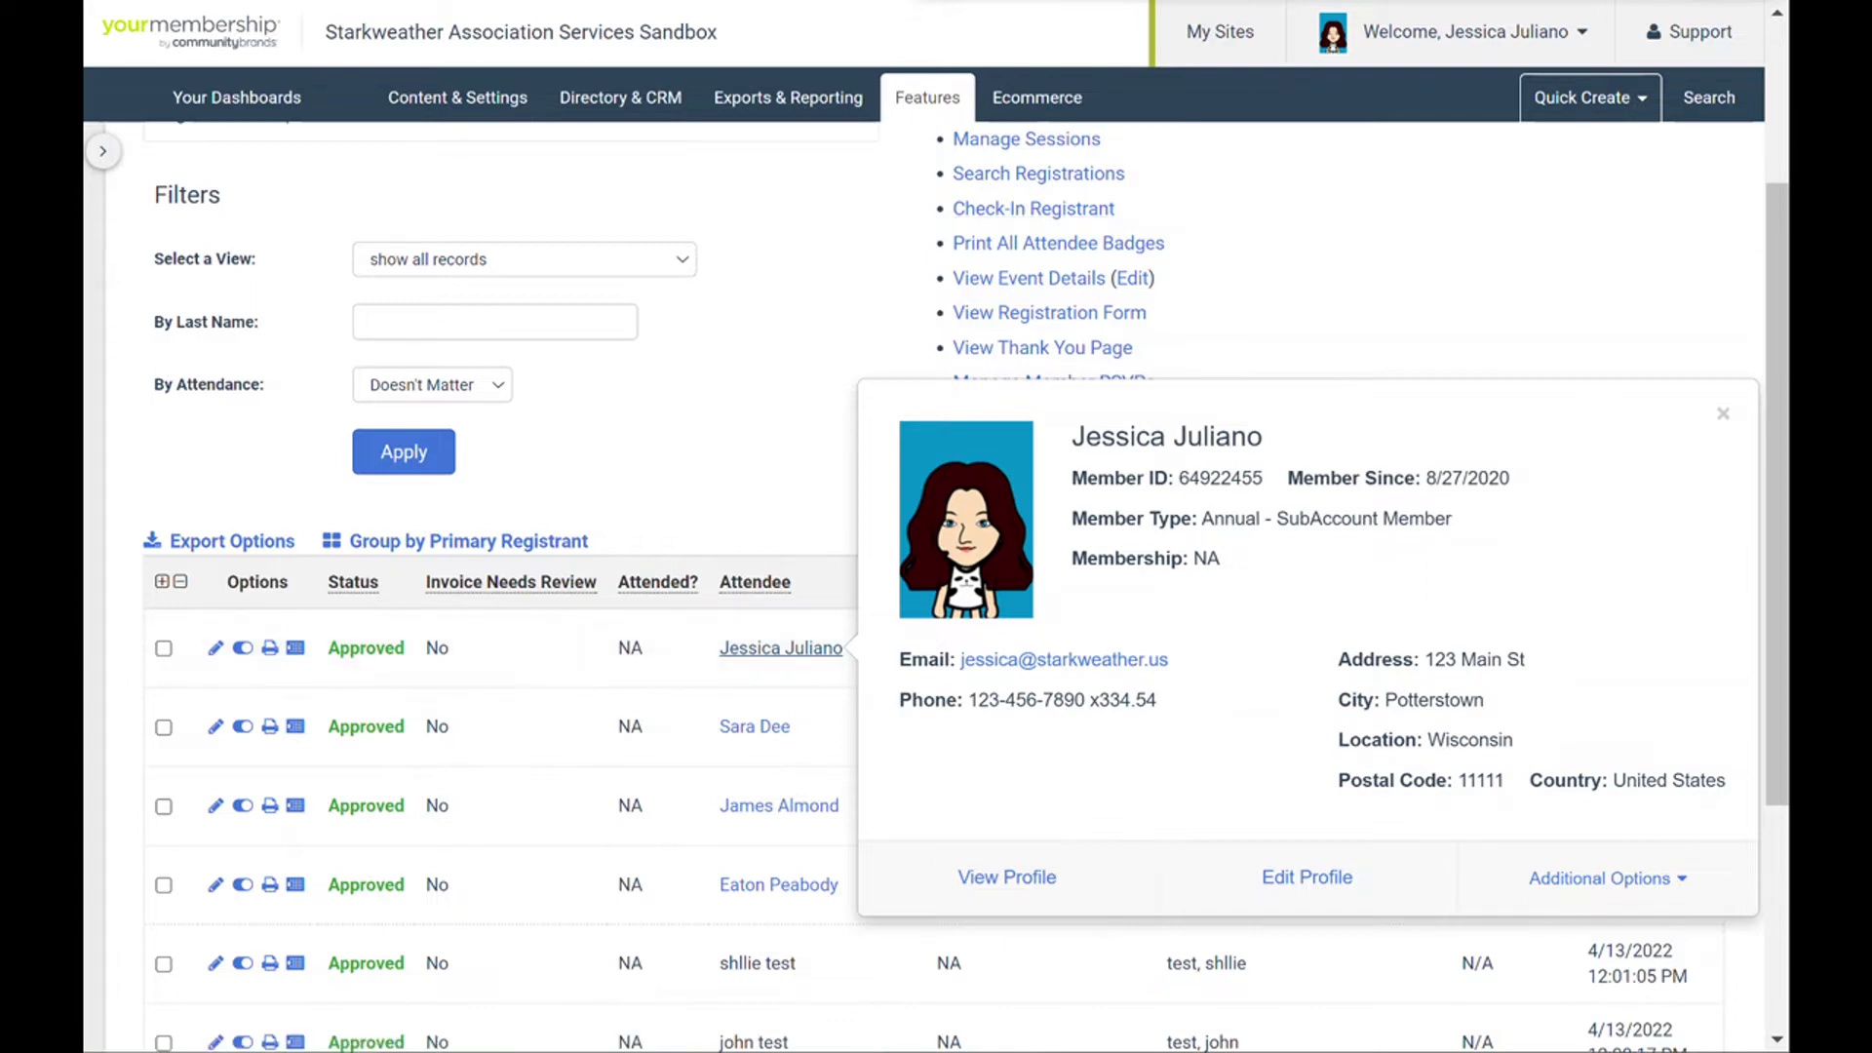
pyautogui.click(1006, 876)
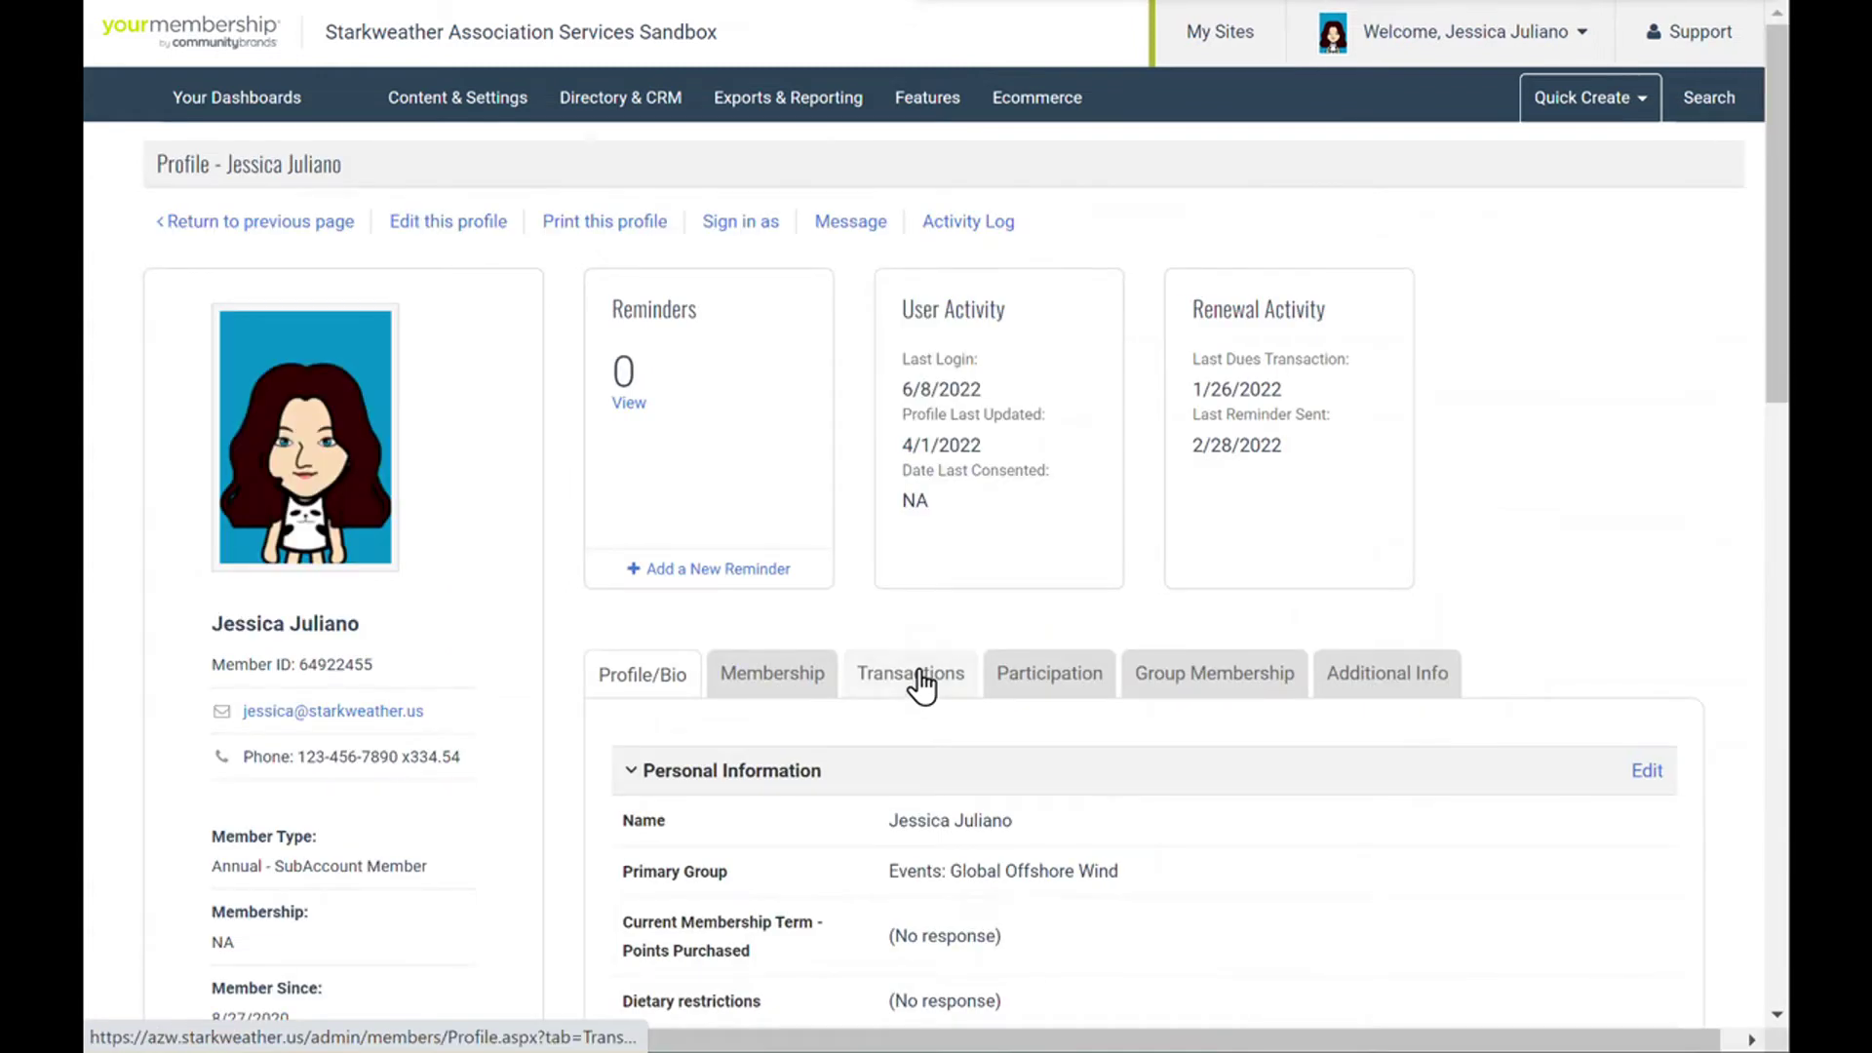
# - Show the member's Transactions and scroll to the 'Event with no ticket options' registration
pyautogui.click(912, 673)
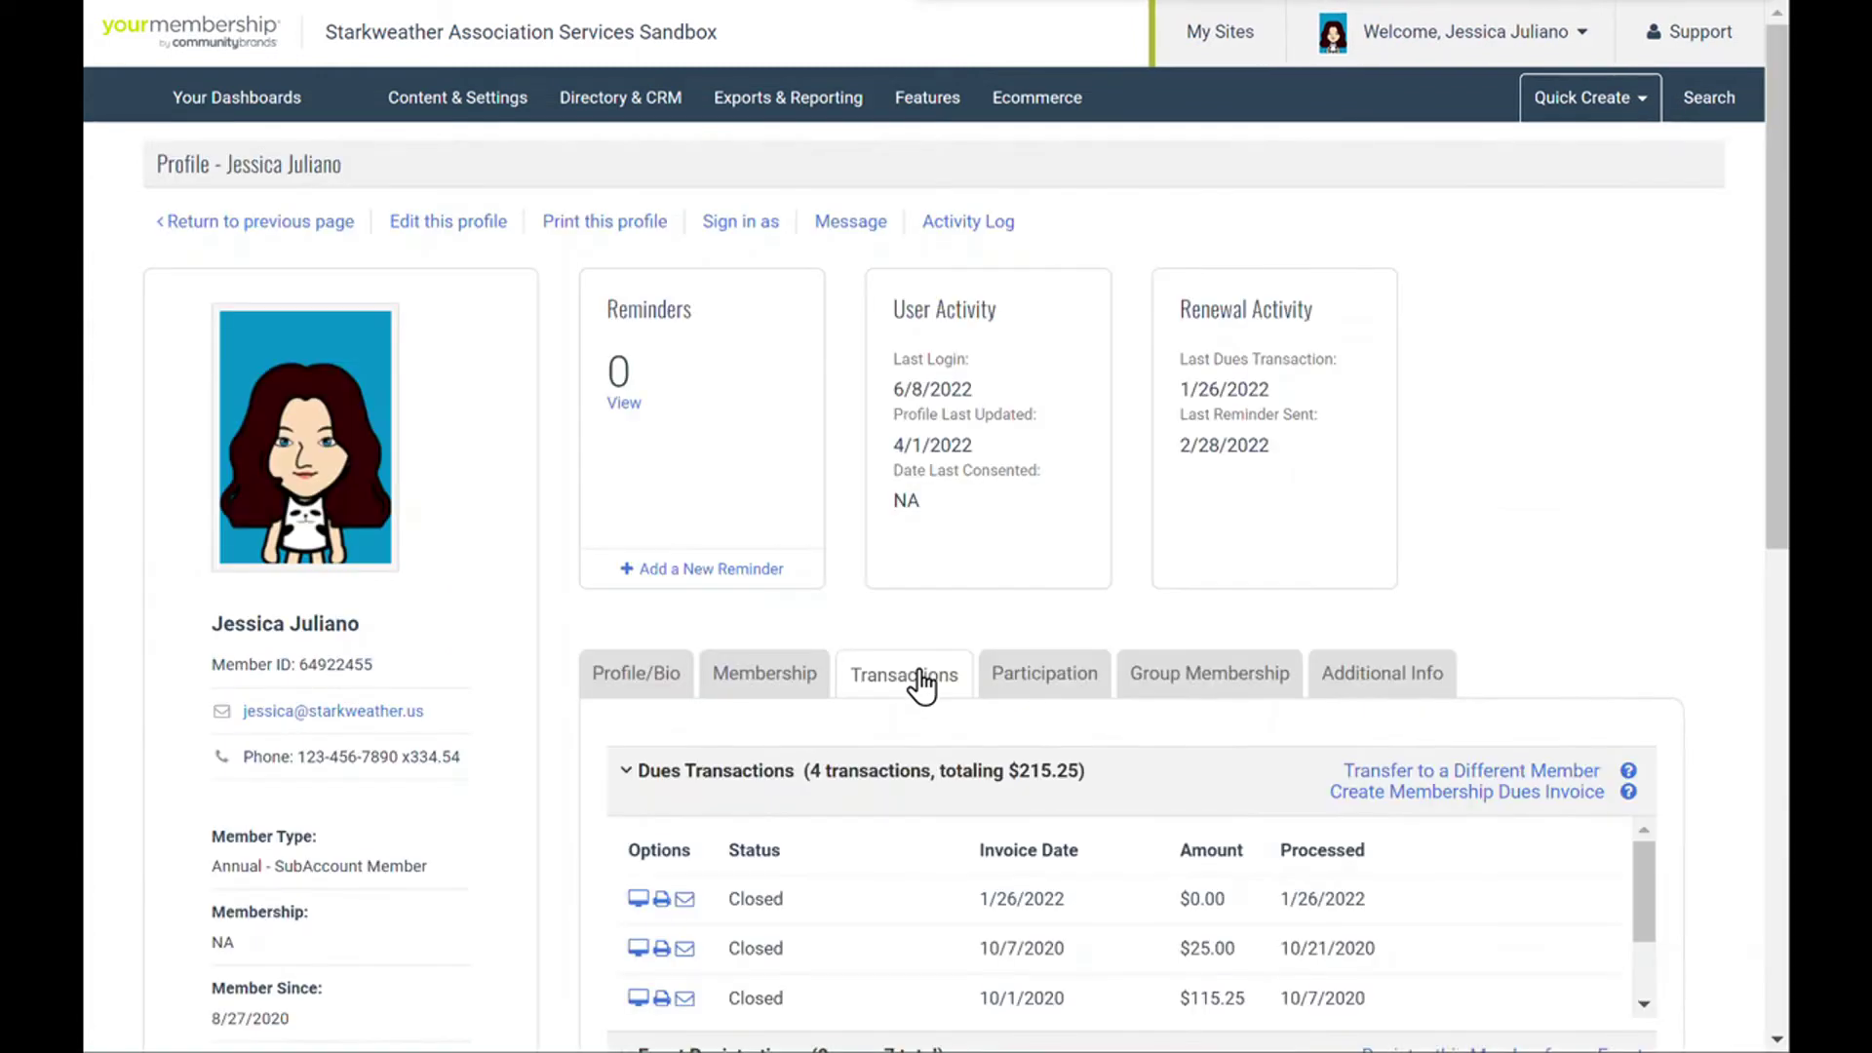
pyautogui.scroll(-3, 921, 685)
pyautogui.scroll(-1, 915, 682)
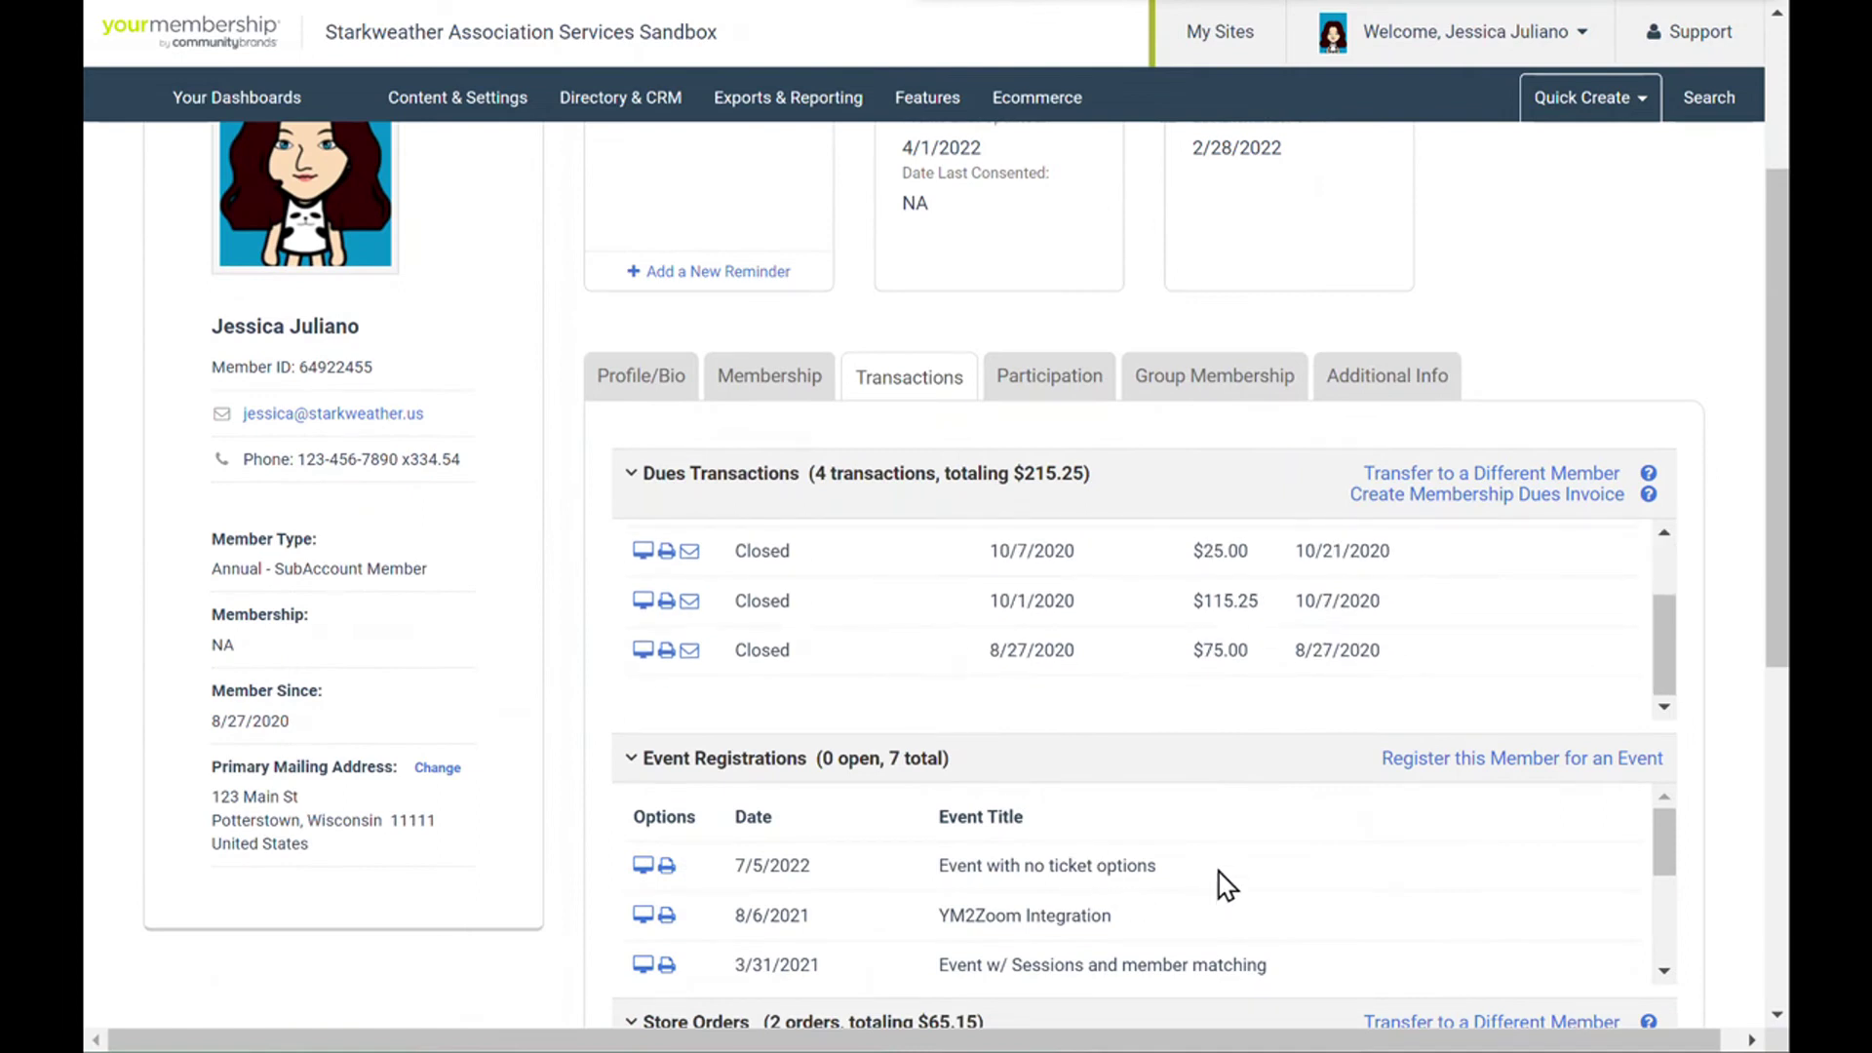
pyautogui.moveTo(1158, 867); pyautogui.dragTo(680, 870)
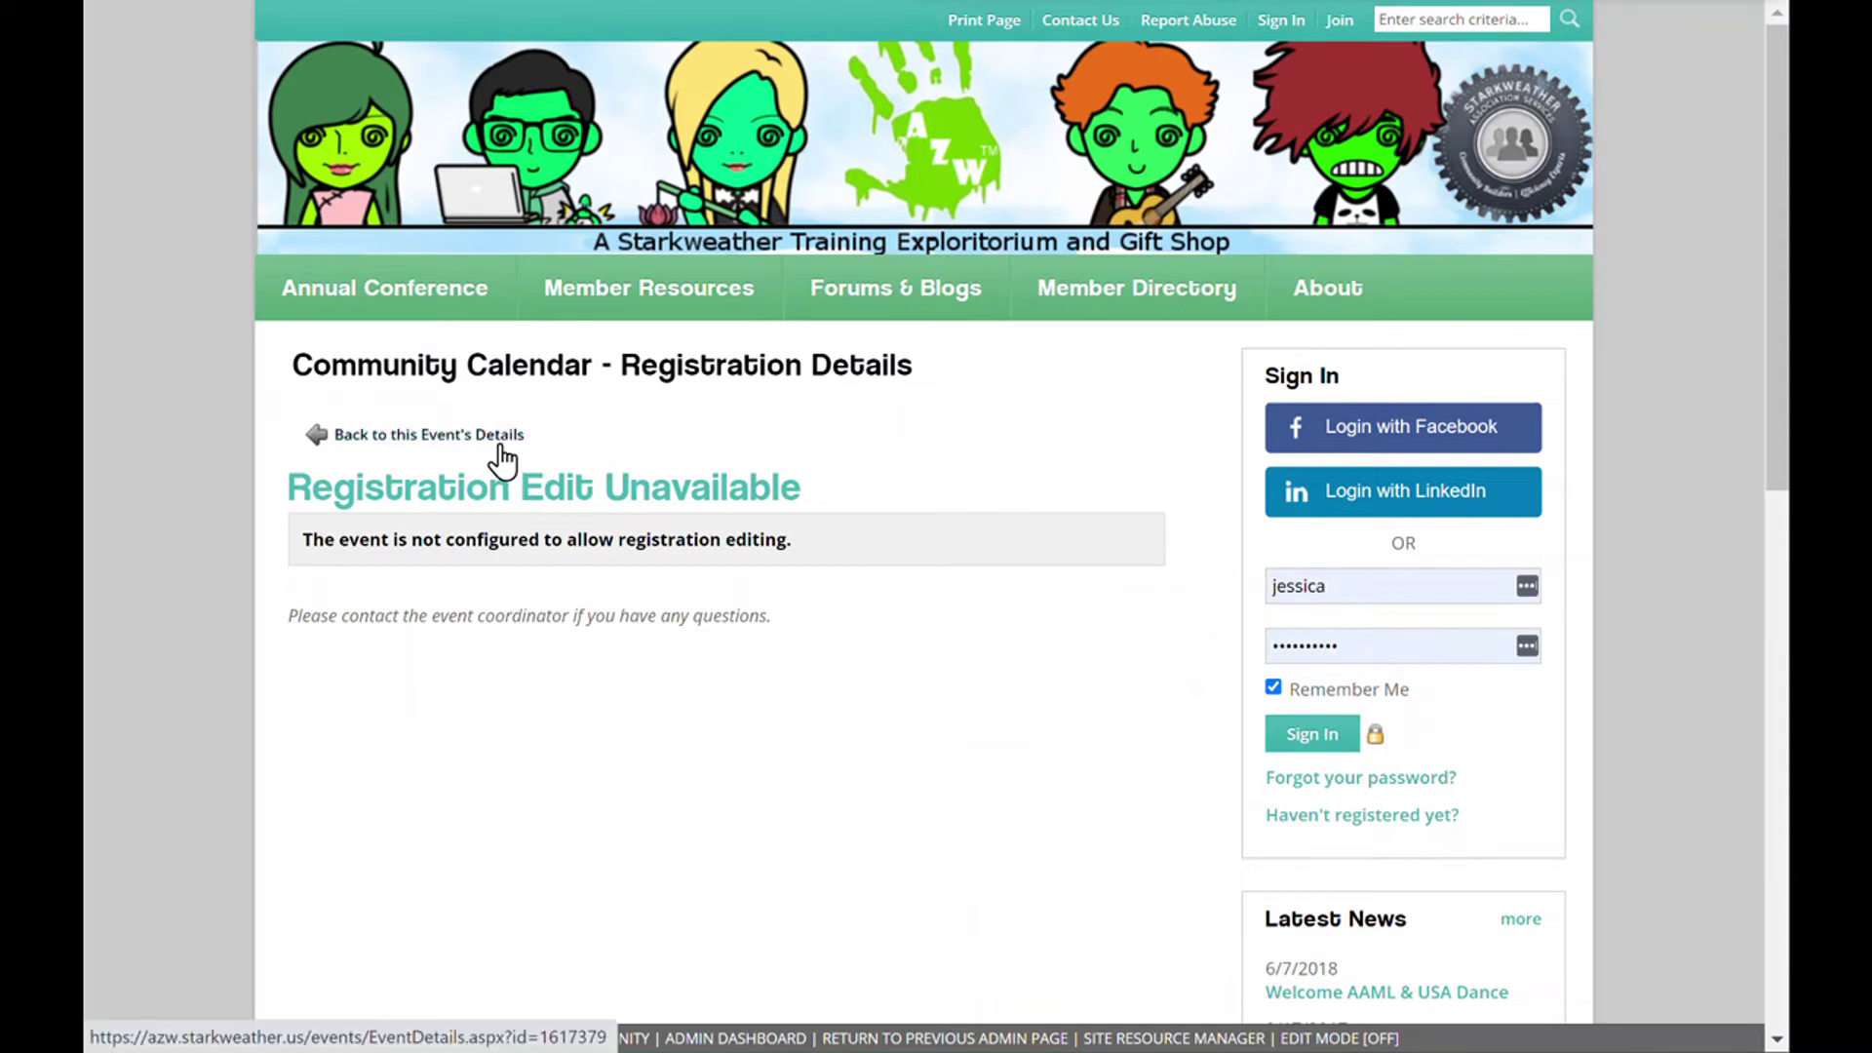
# - Reopen the event's registration form and enter the attendee's shortened first name and last name
pyautogui.click(501, 446)
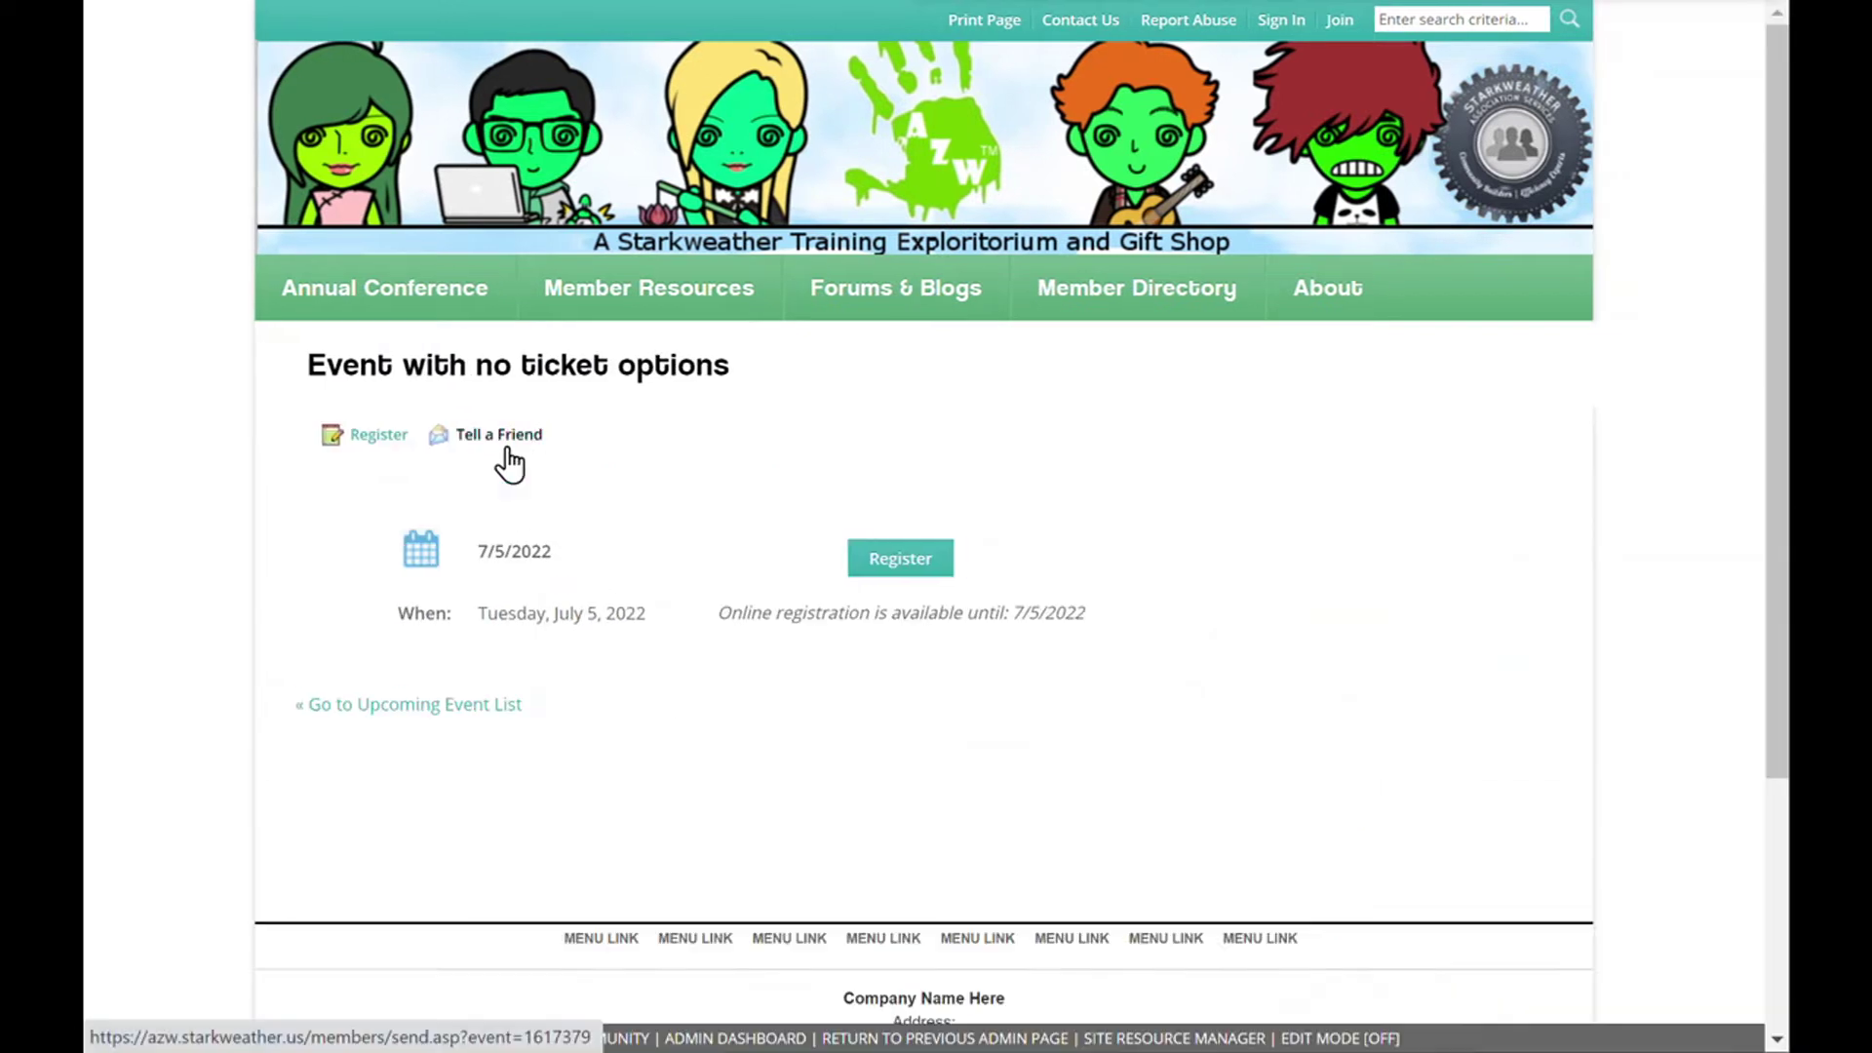
pyautogui.click(886, 567)
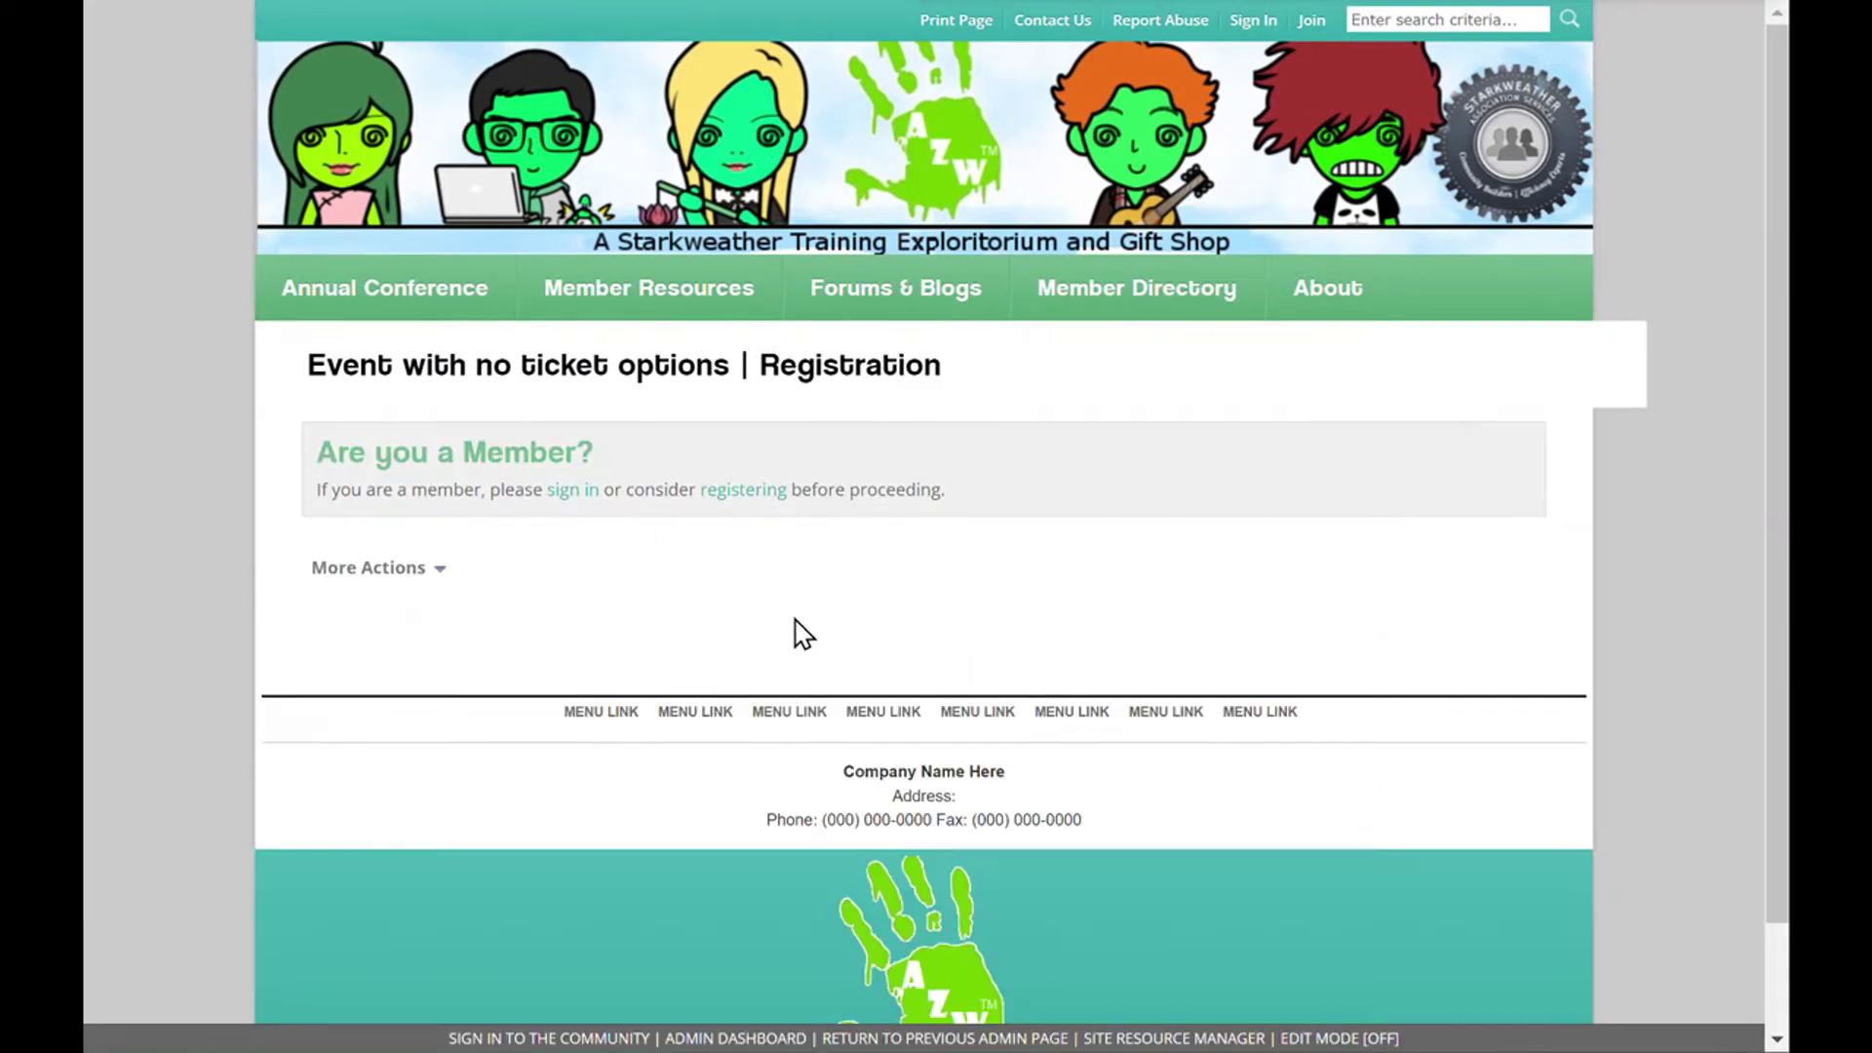
pyautogui.click(776, 780)
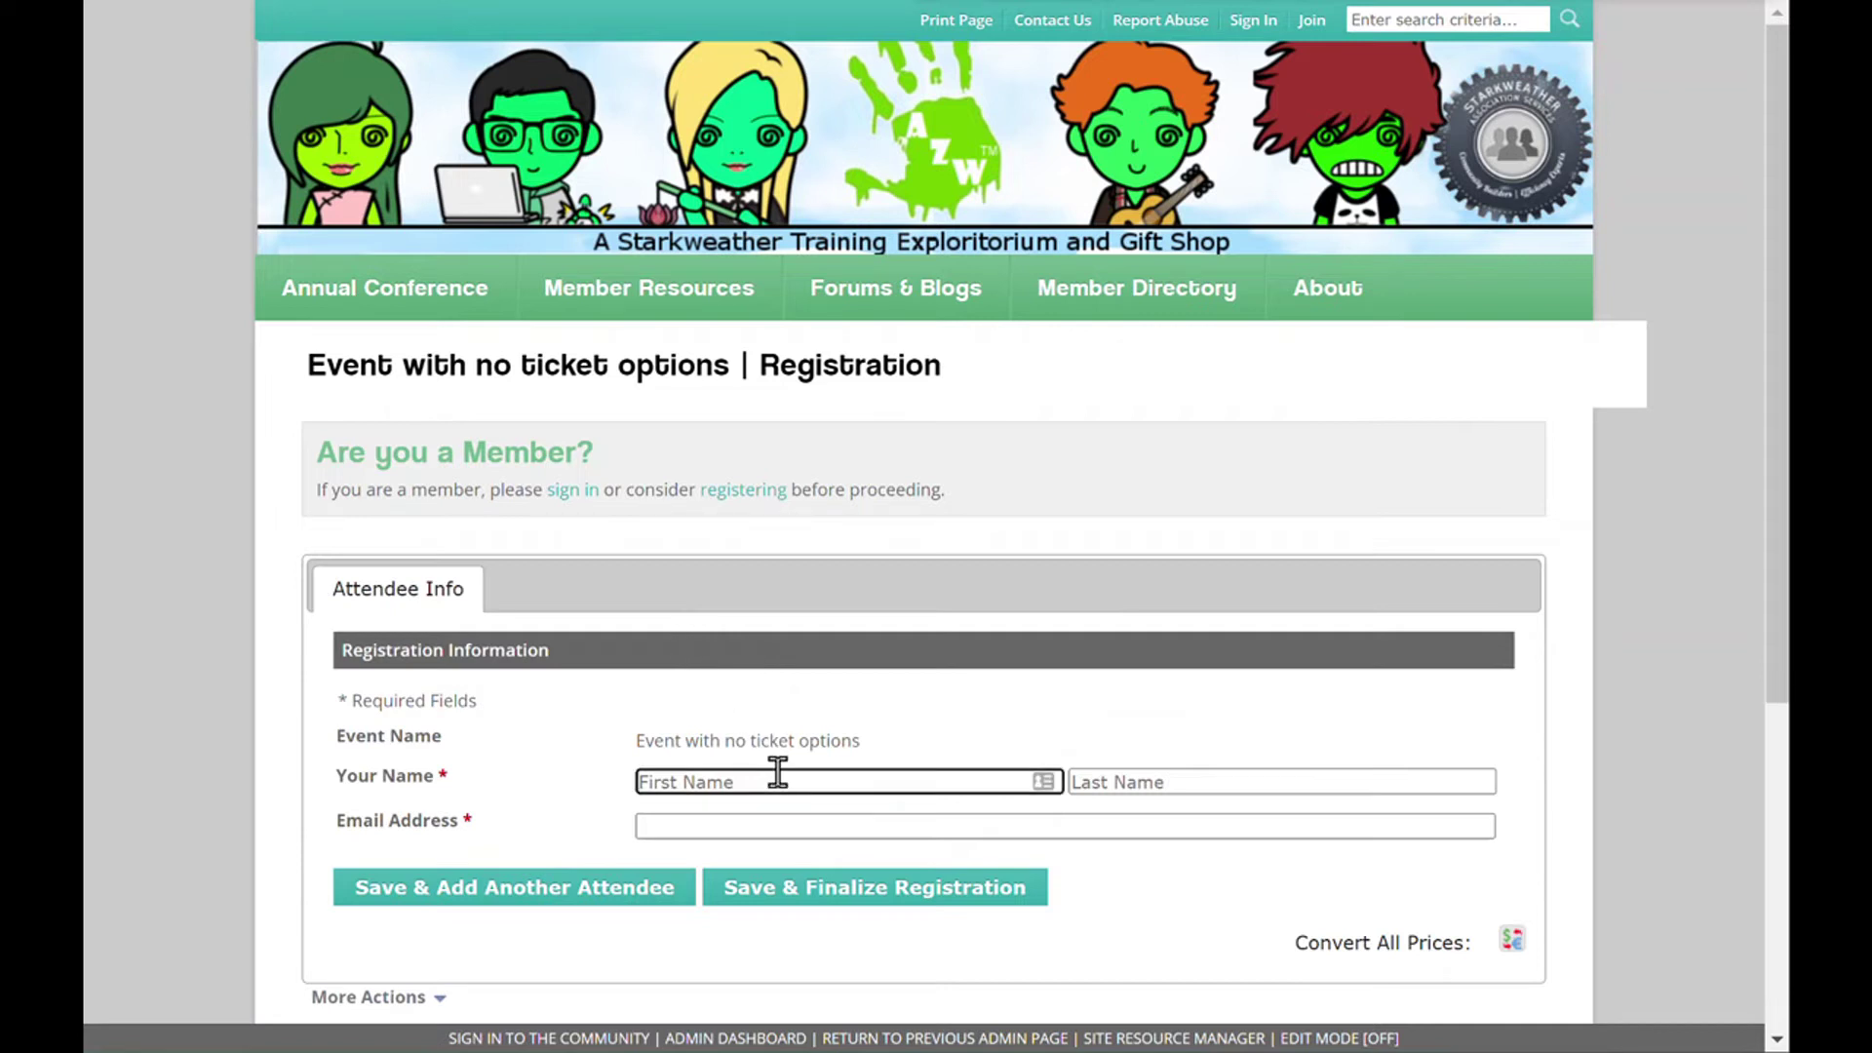
pyautogui.press('Tab')
pyautogui.press('Tab')
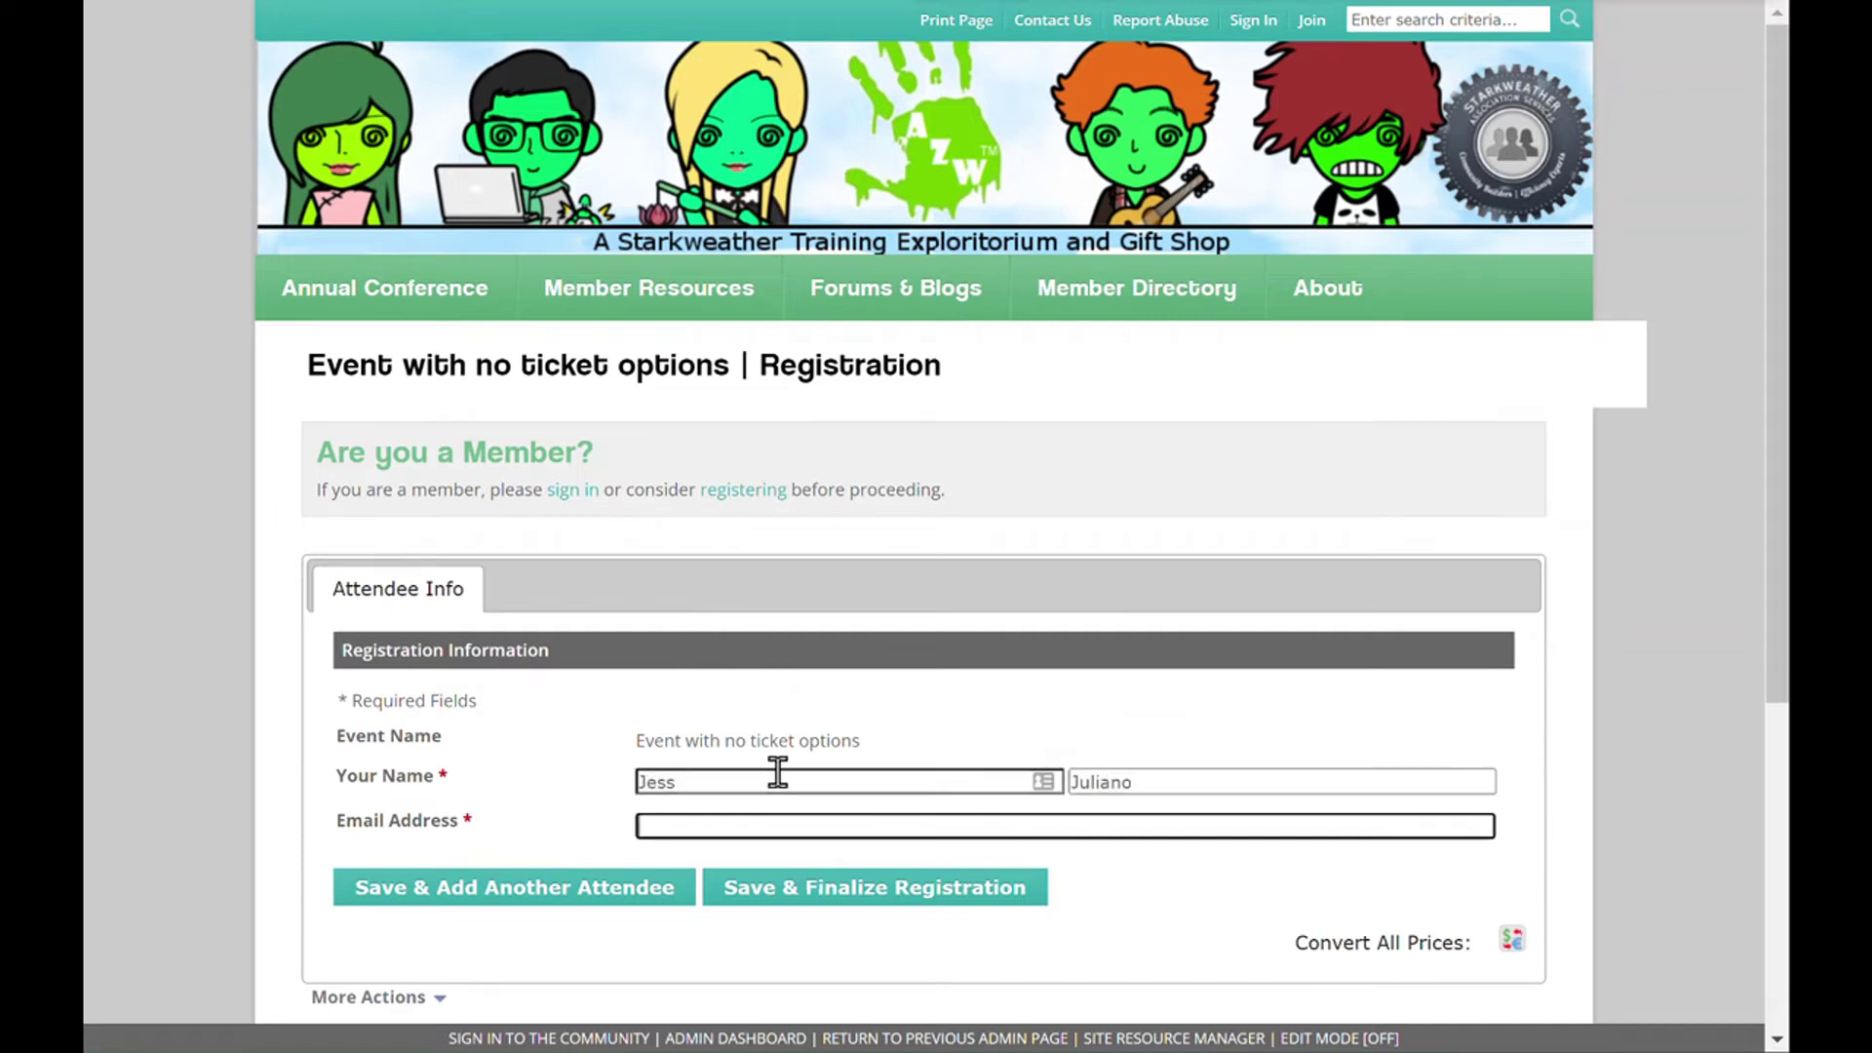
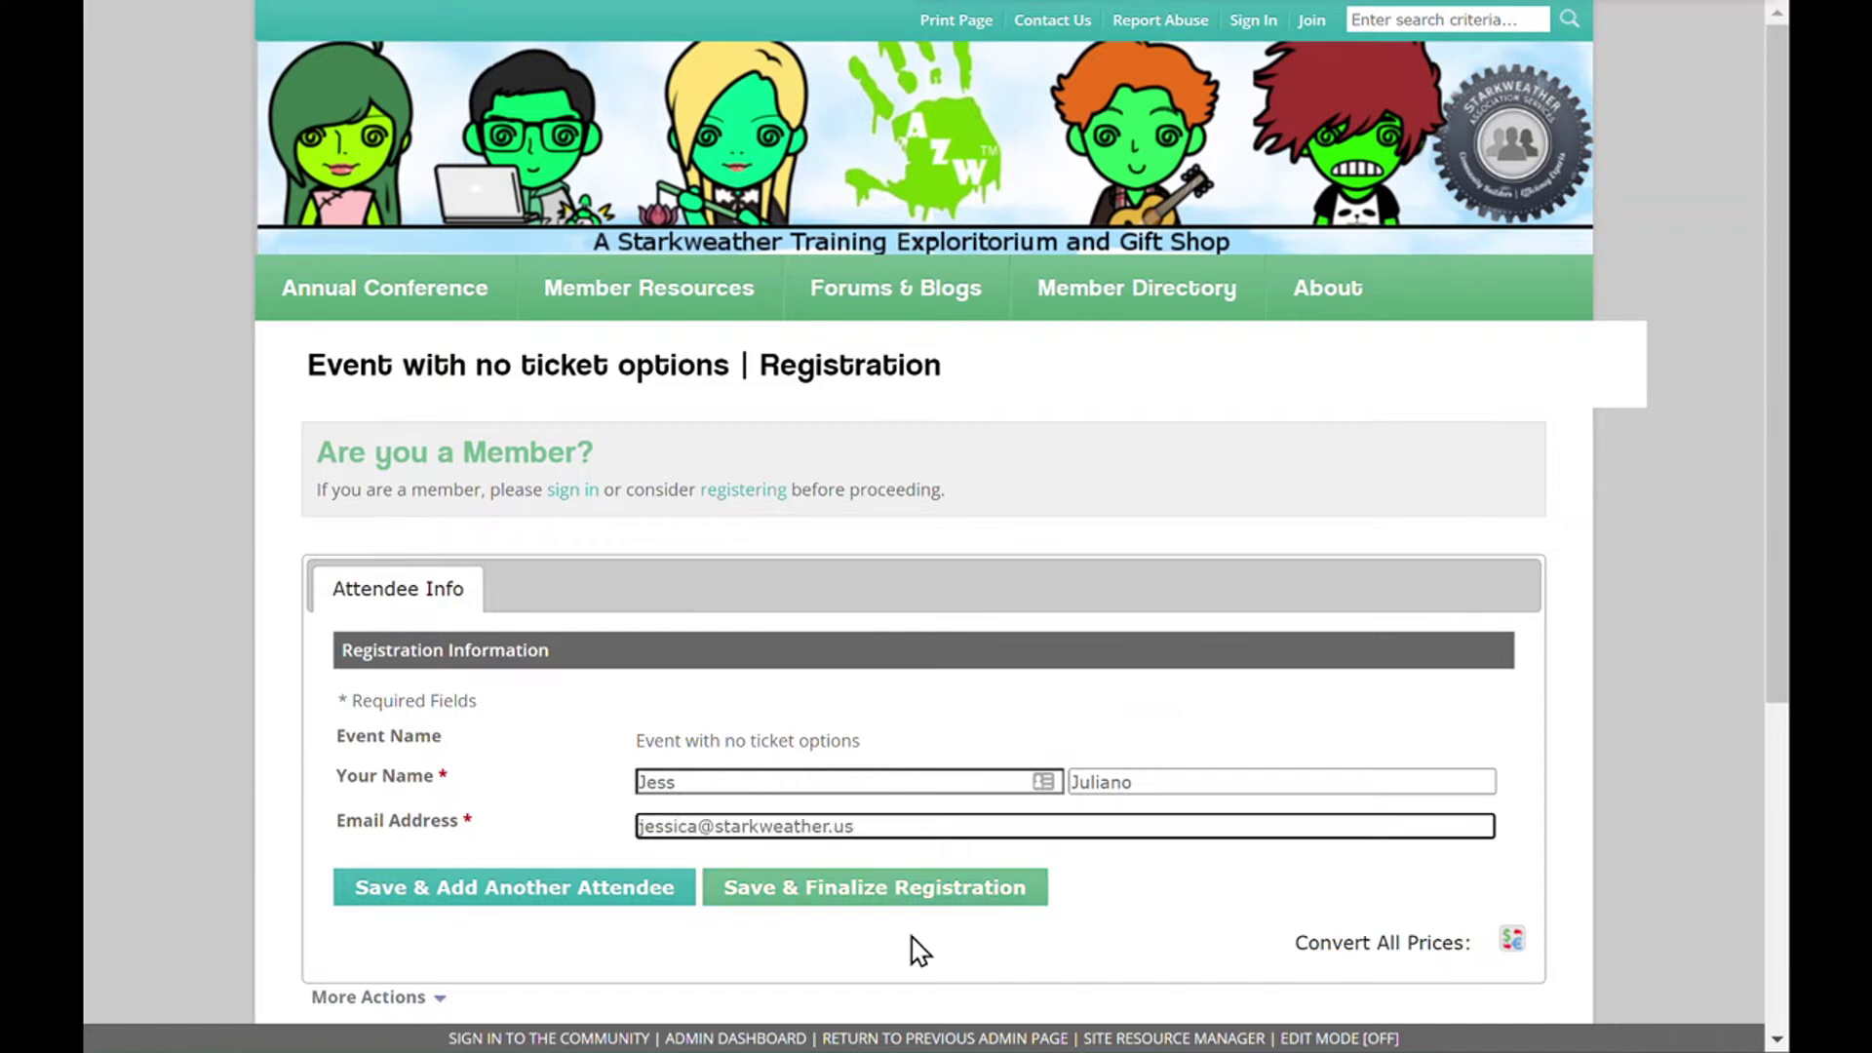
# - Enter the member's e-mail address, then save and finalize the registration, confirming Yes
pyautogui.click(931, 889)
pyautogui.click(1364, 829)
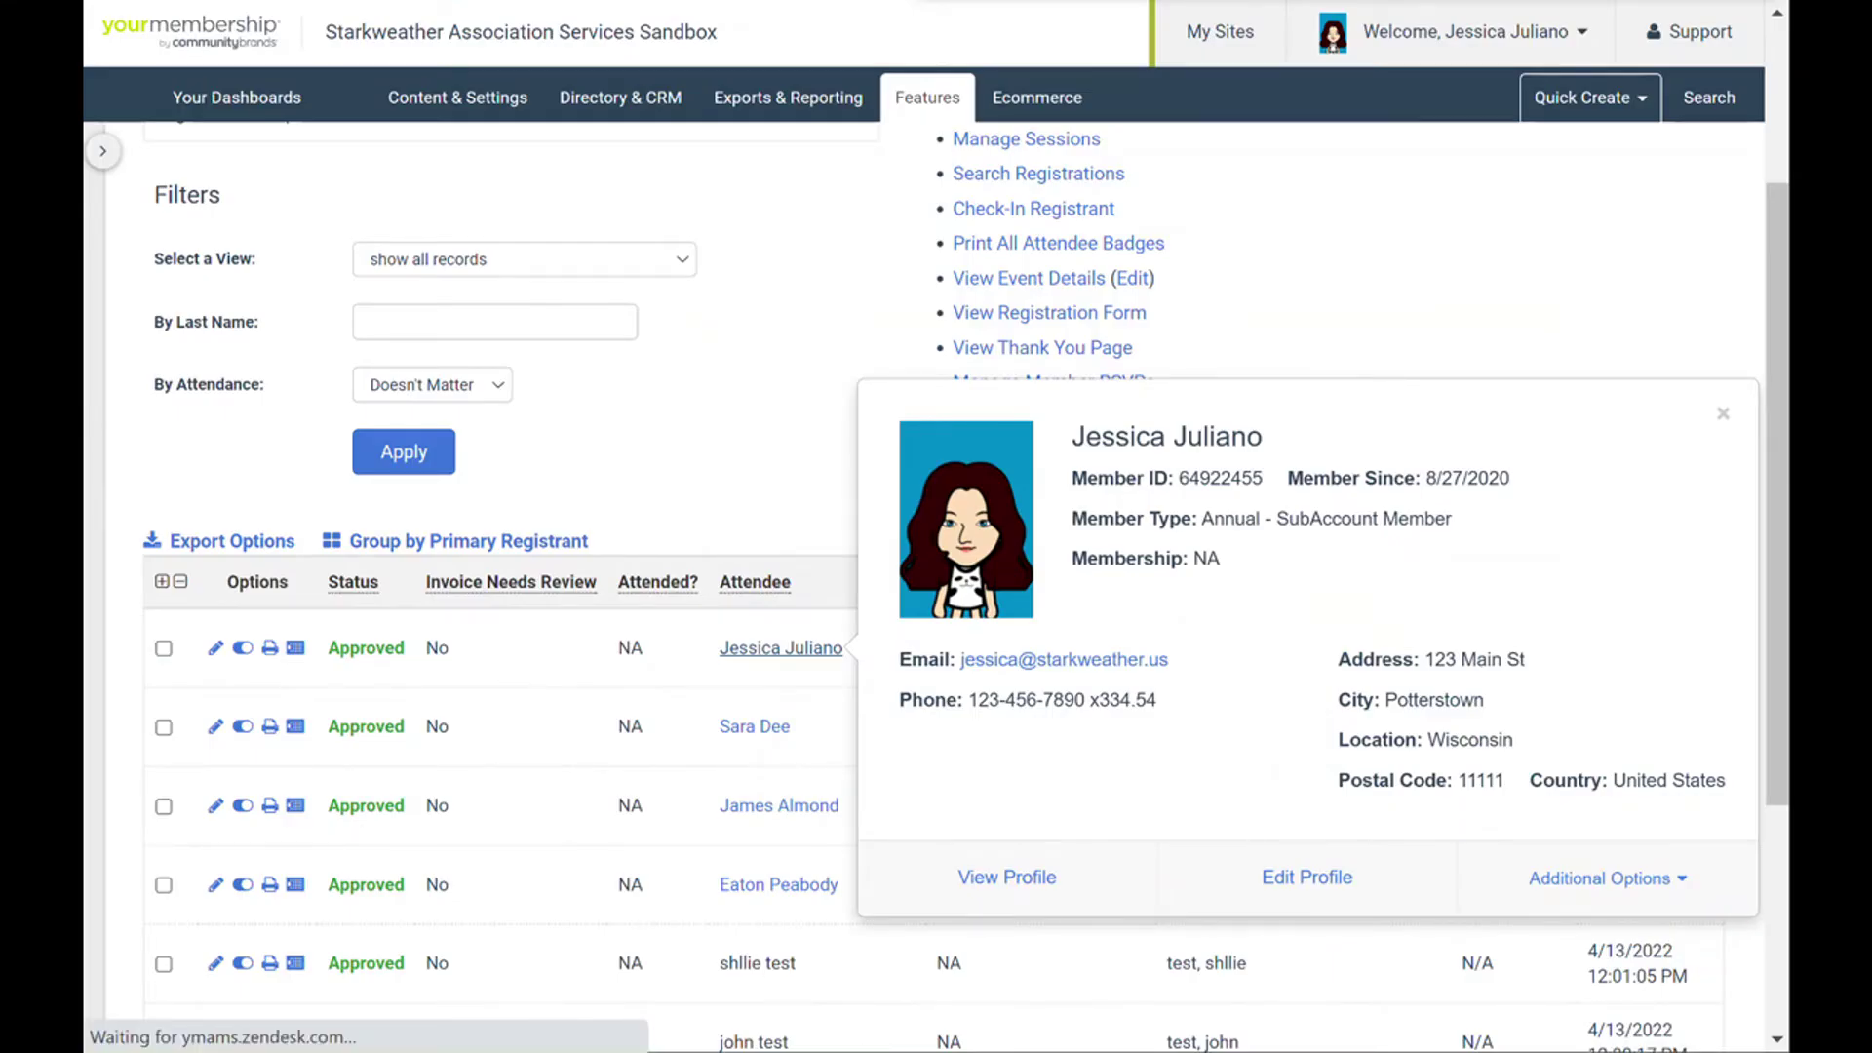
# - Reload the registrants list and open the newest registrant's card, highlighting its Non-Member ID
pyautogui.click(1723, 414)
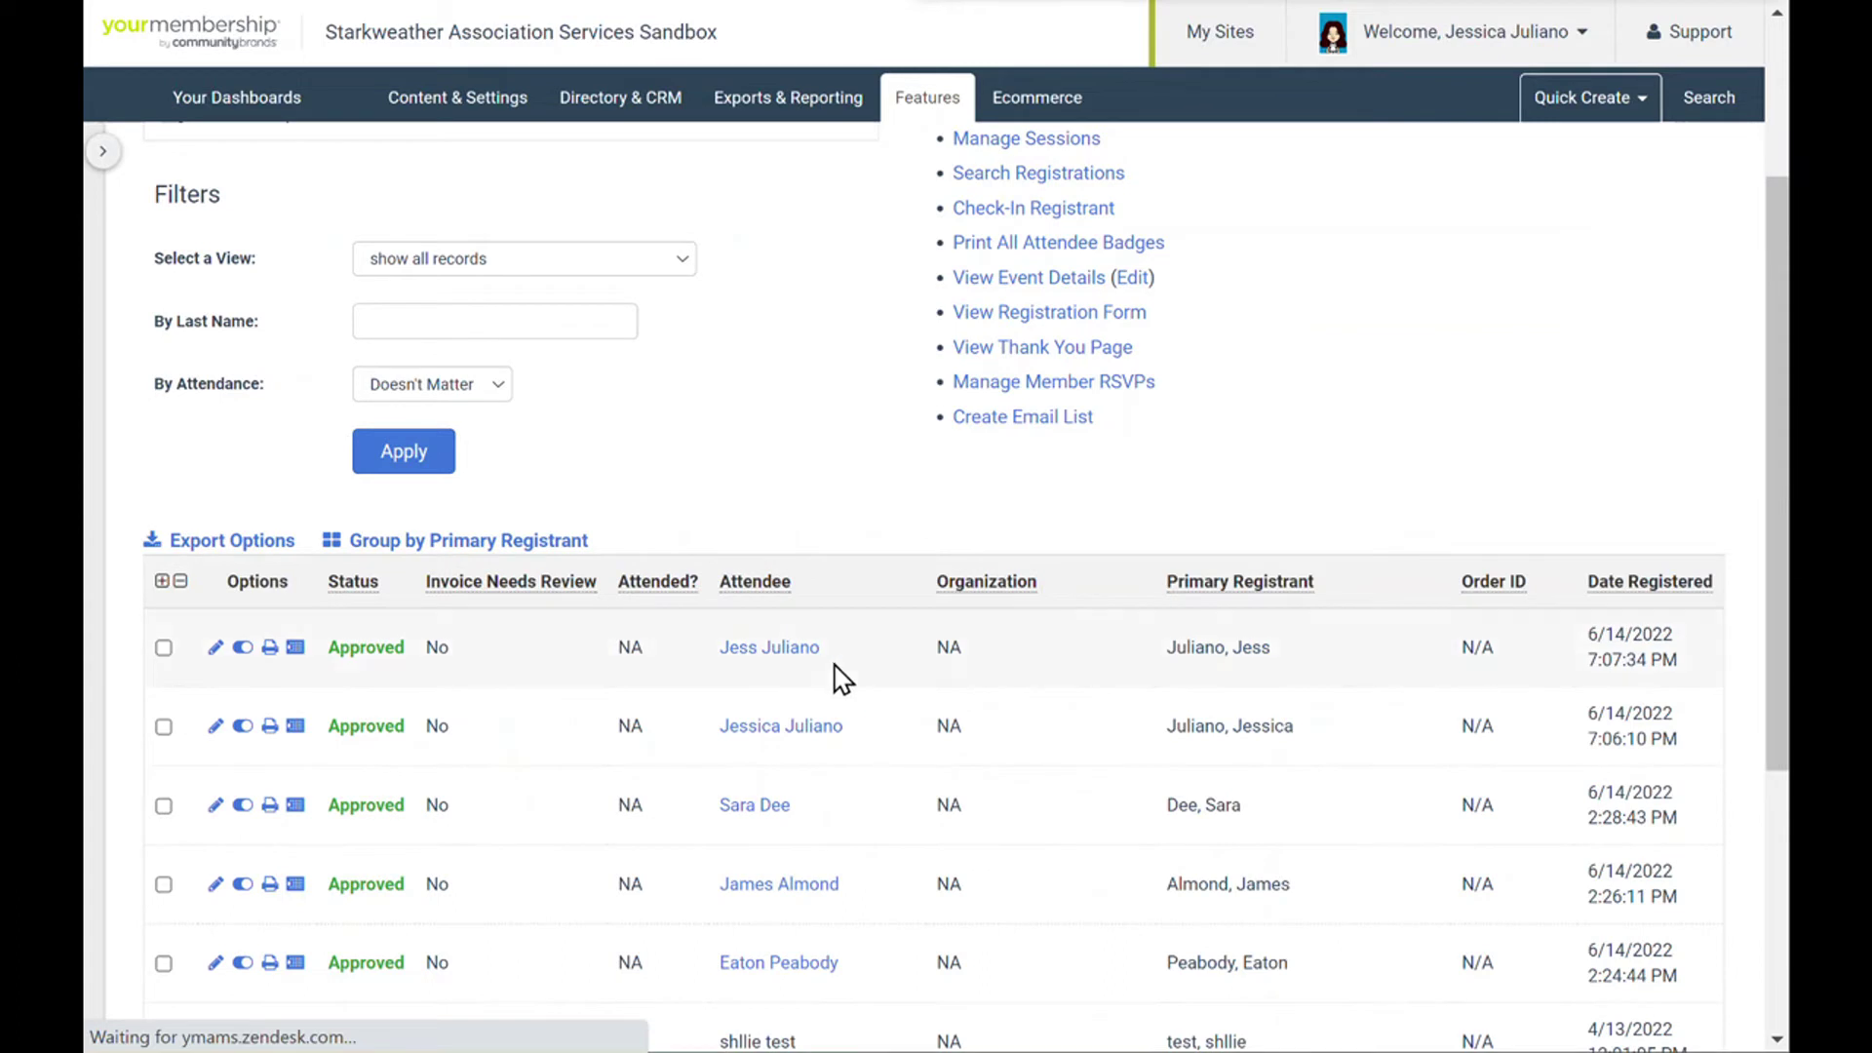
pyautogui.click(793, 649)
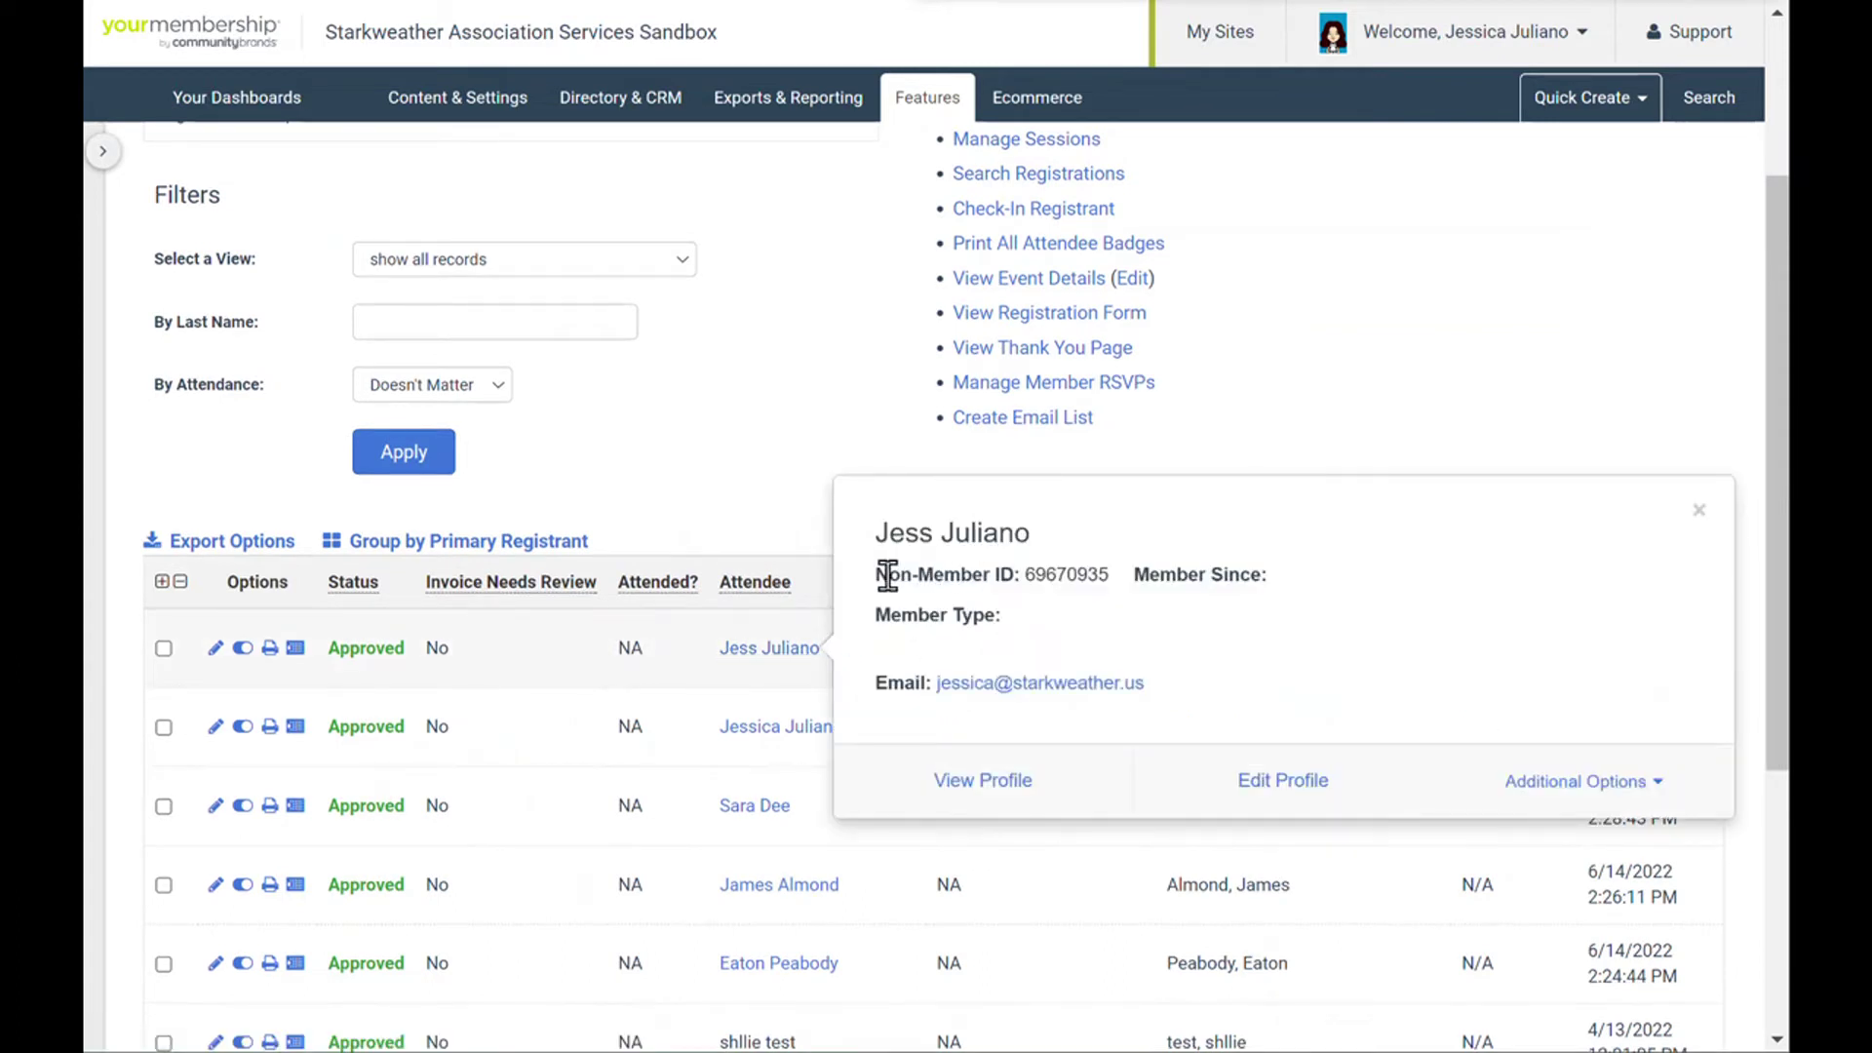
pyautogui.moveTo(887, 574); pyautogui.dragTo(1114, 575)
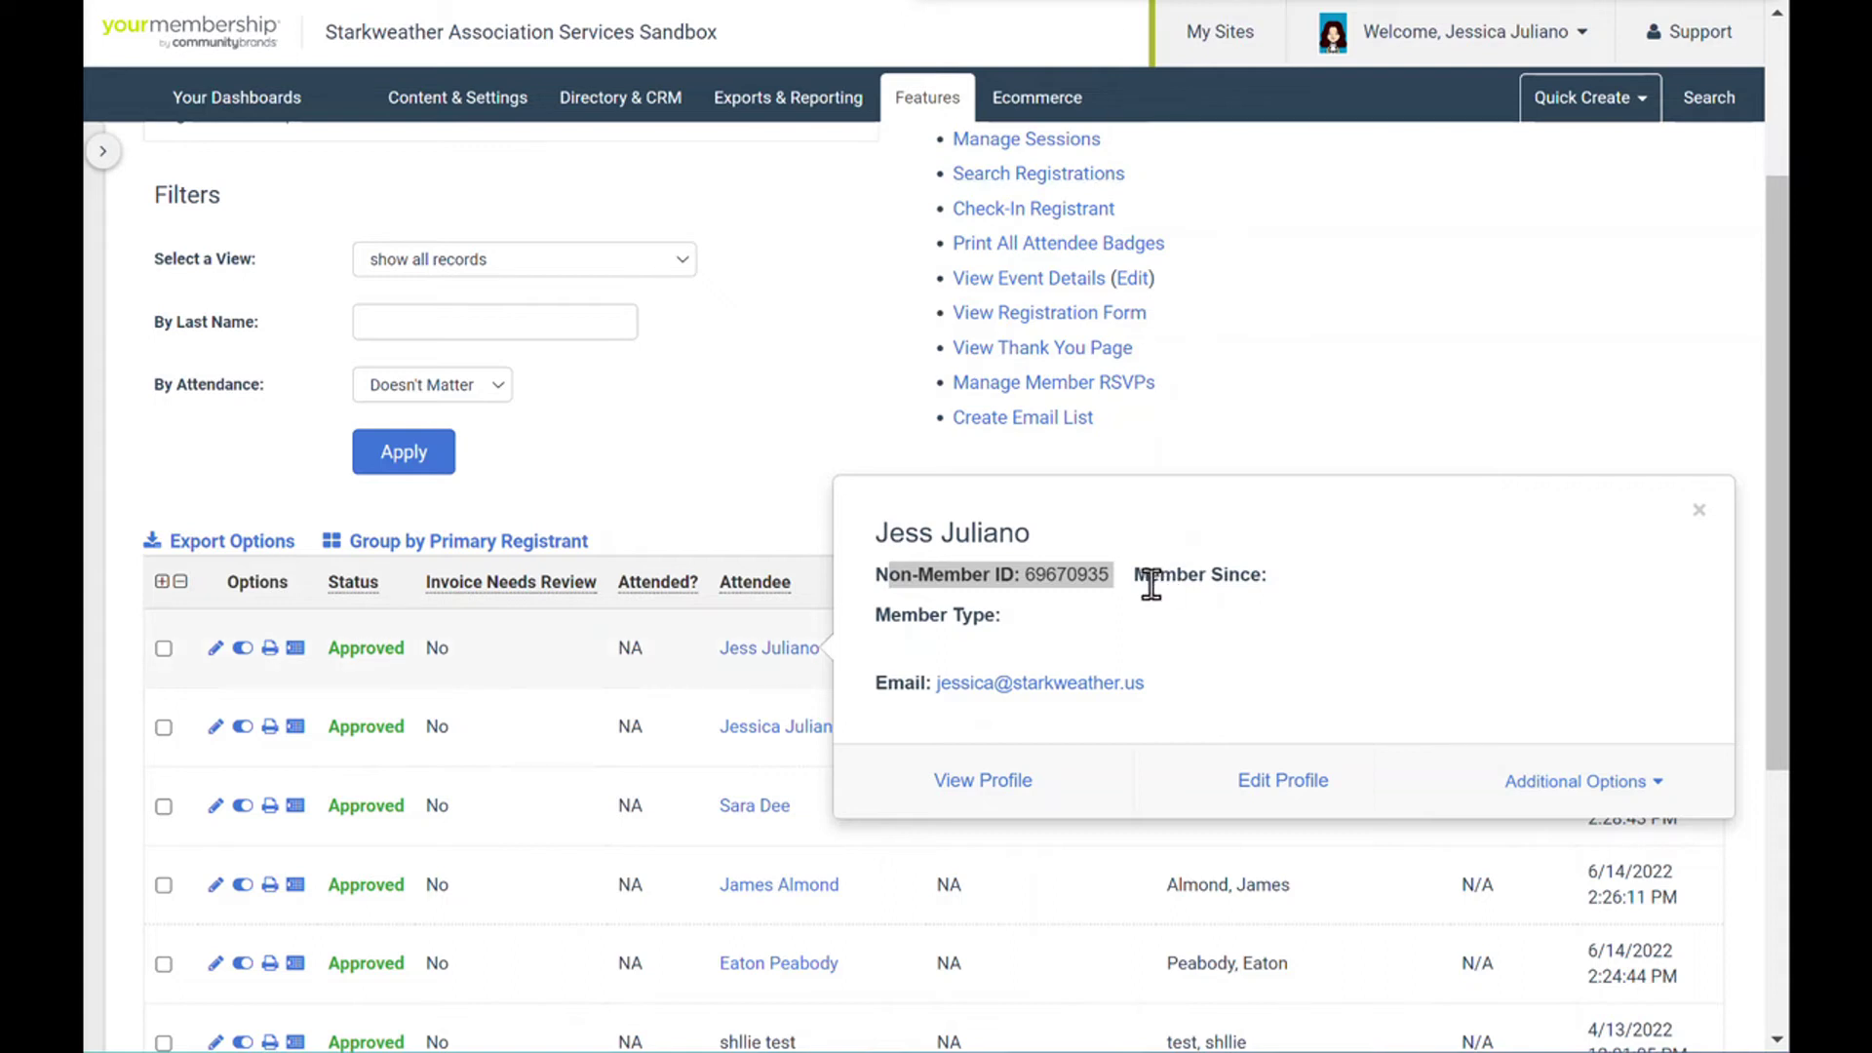
pyautogui.click(1094, 605)
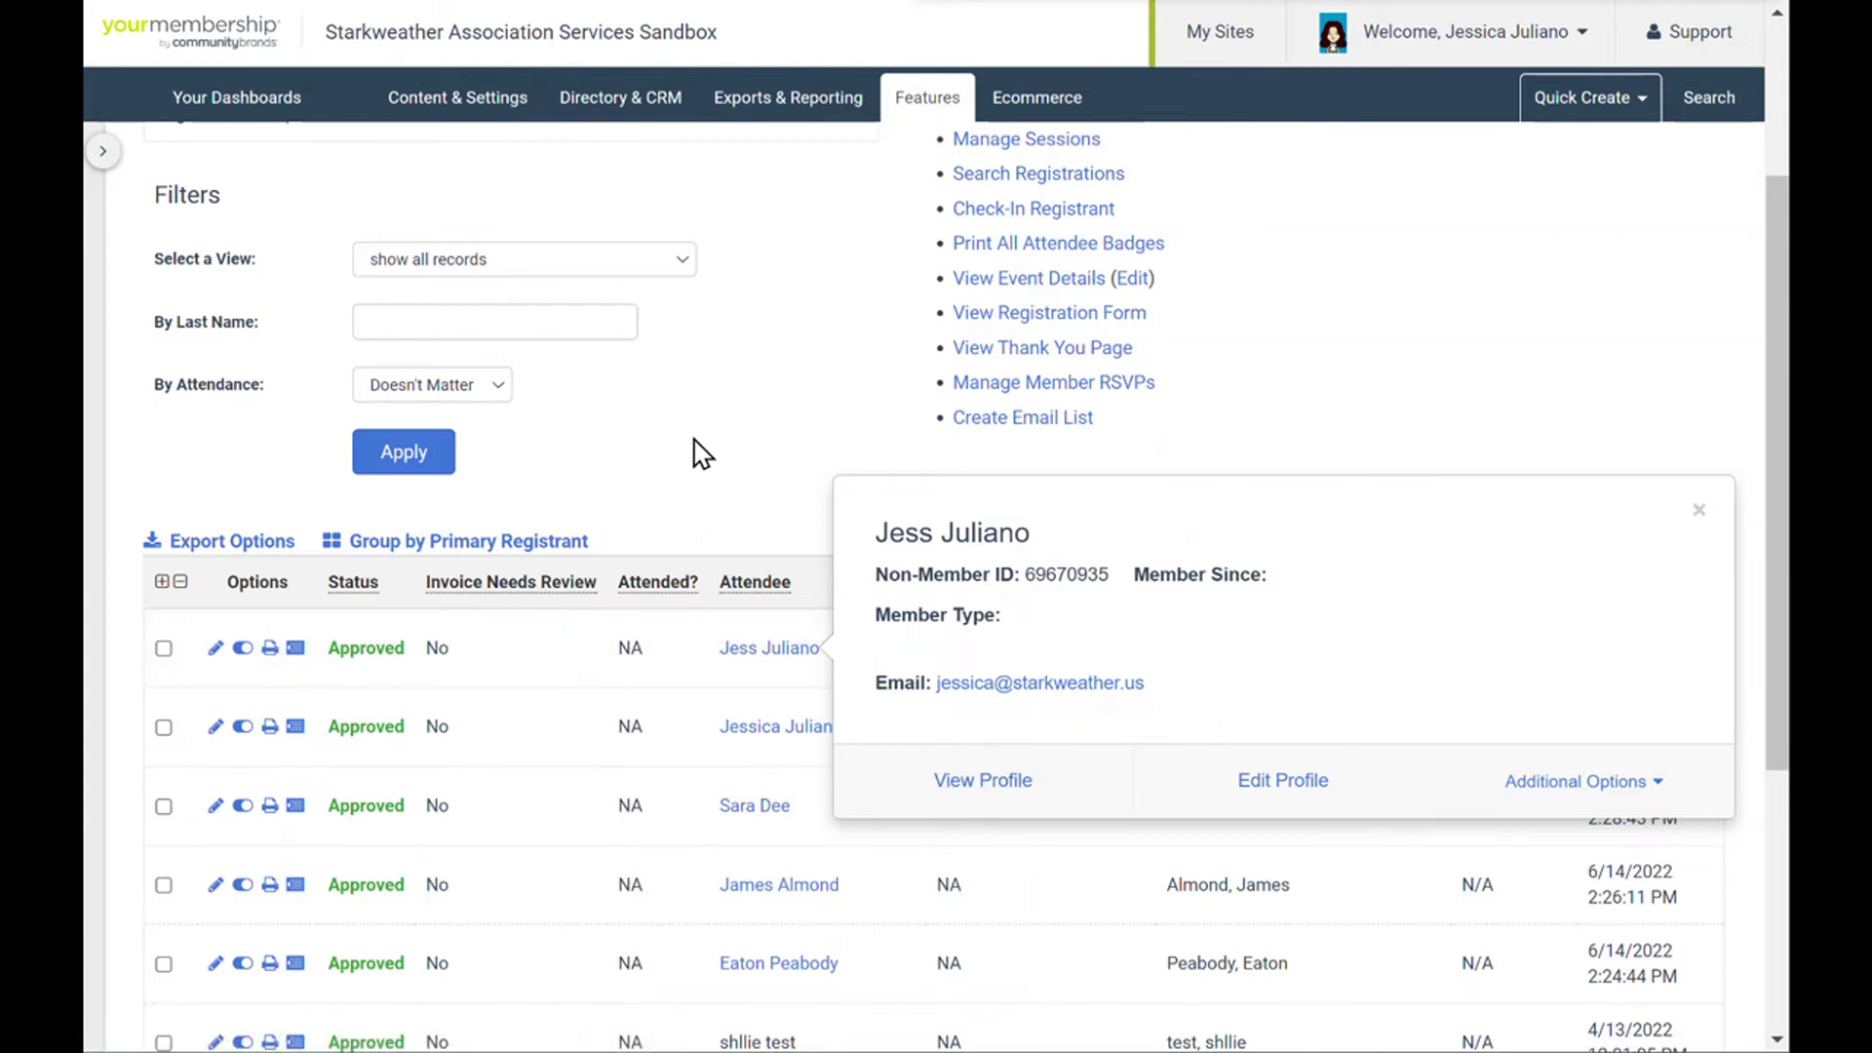
# - Dismiss the new registrant's profile summary card
pyautogui.click(1699, 510)
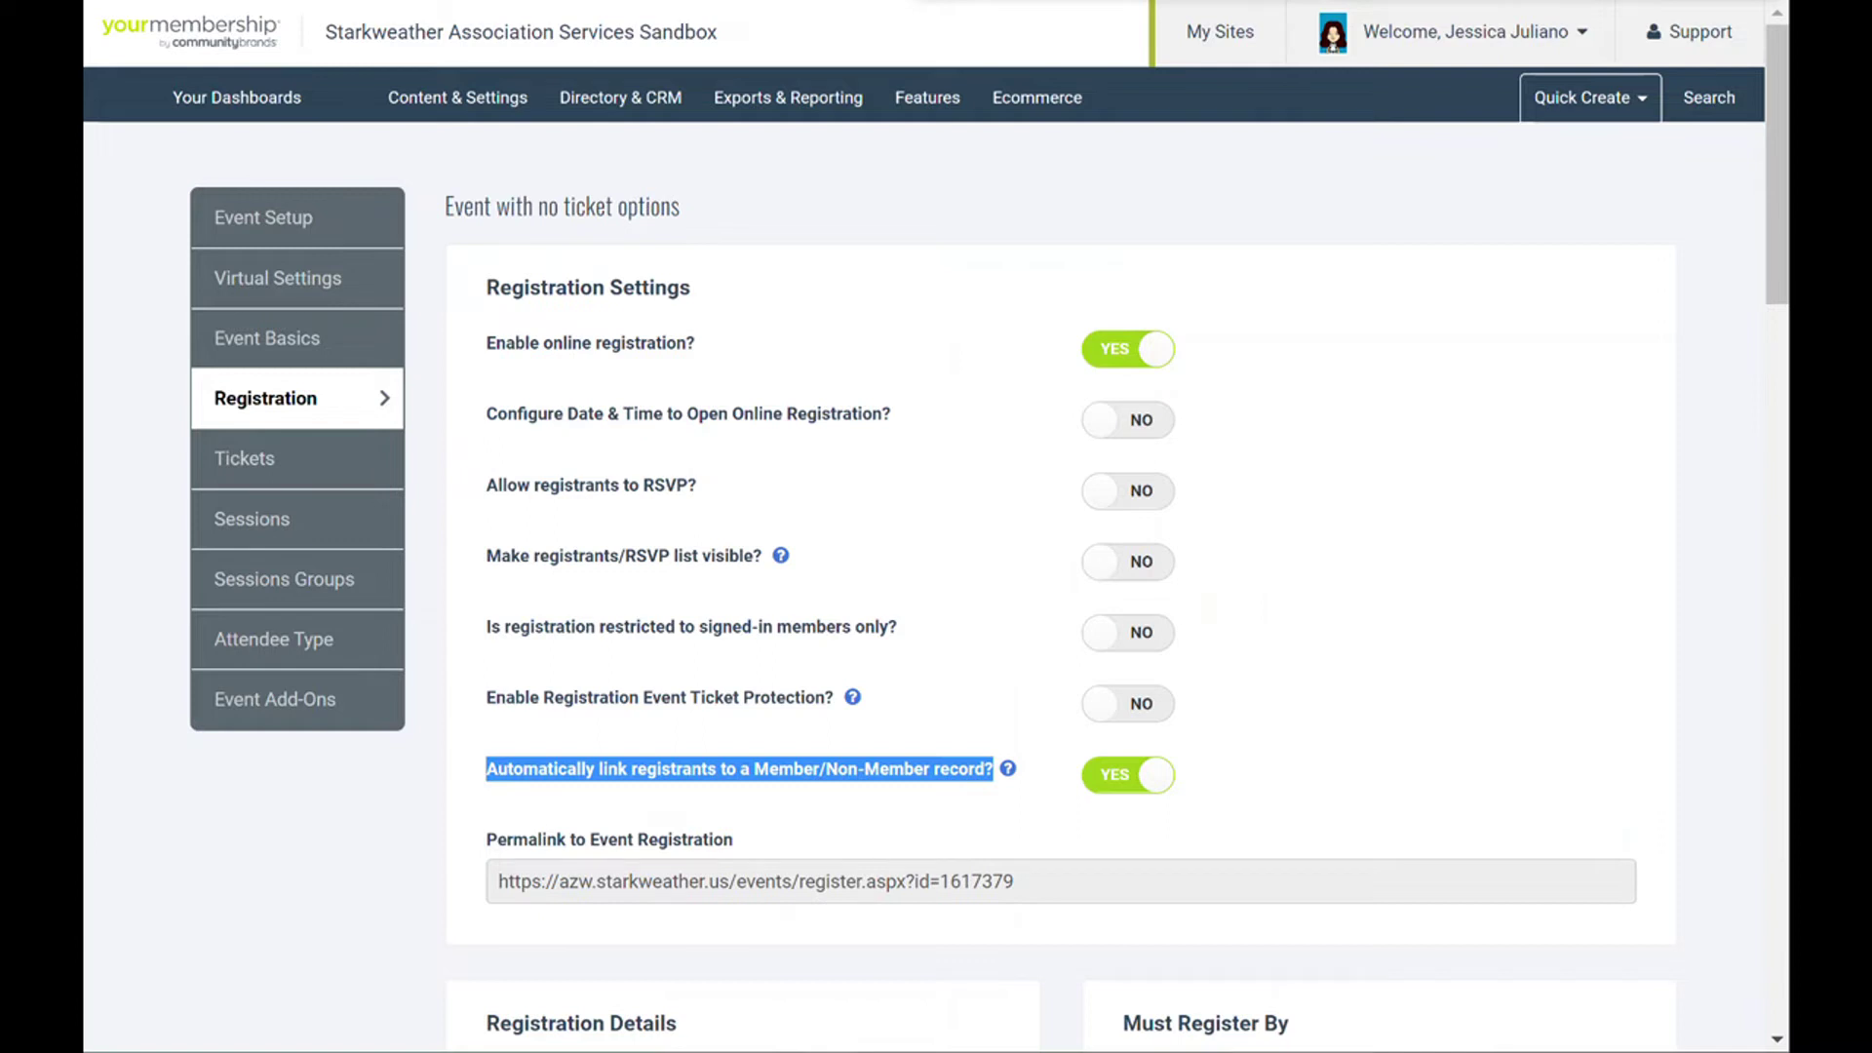
# - Switch 'Automatically link registrants to a Member/Non-Member record?' from YES to NO
pyautogui.click(83, 566)
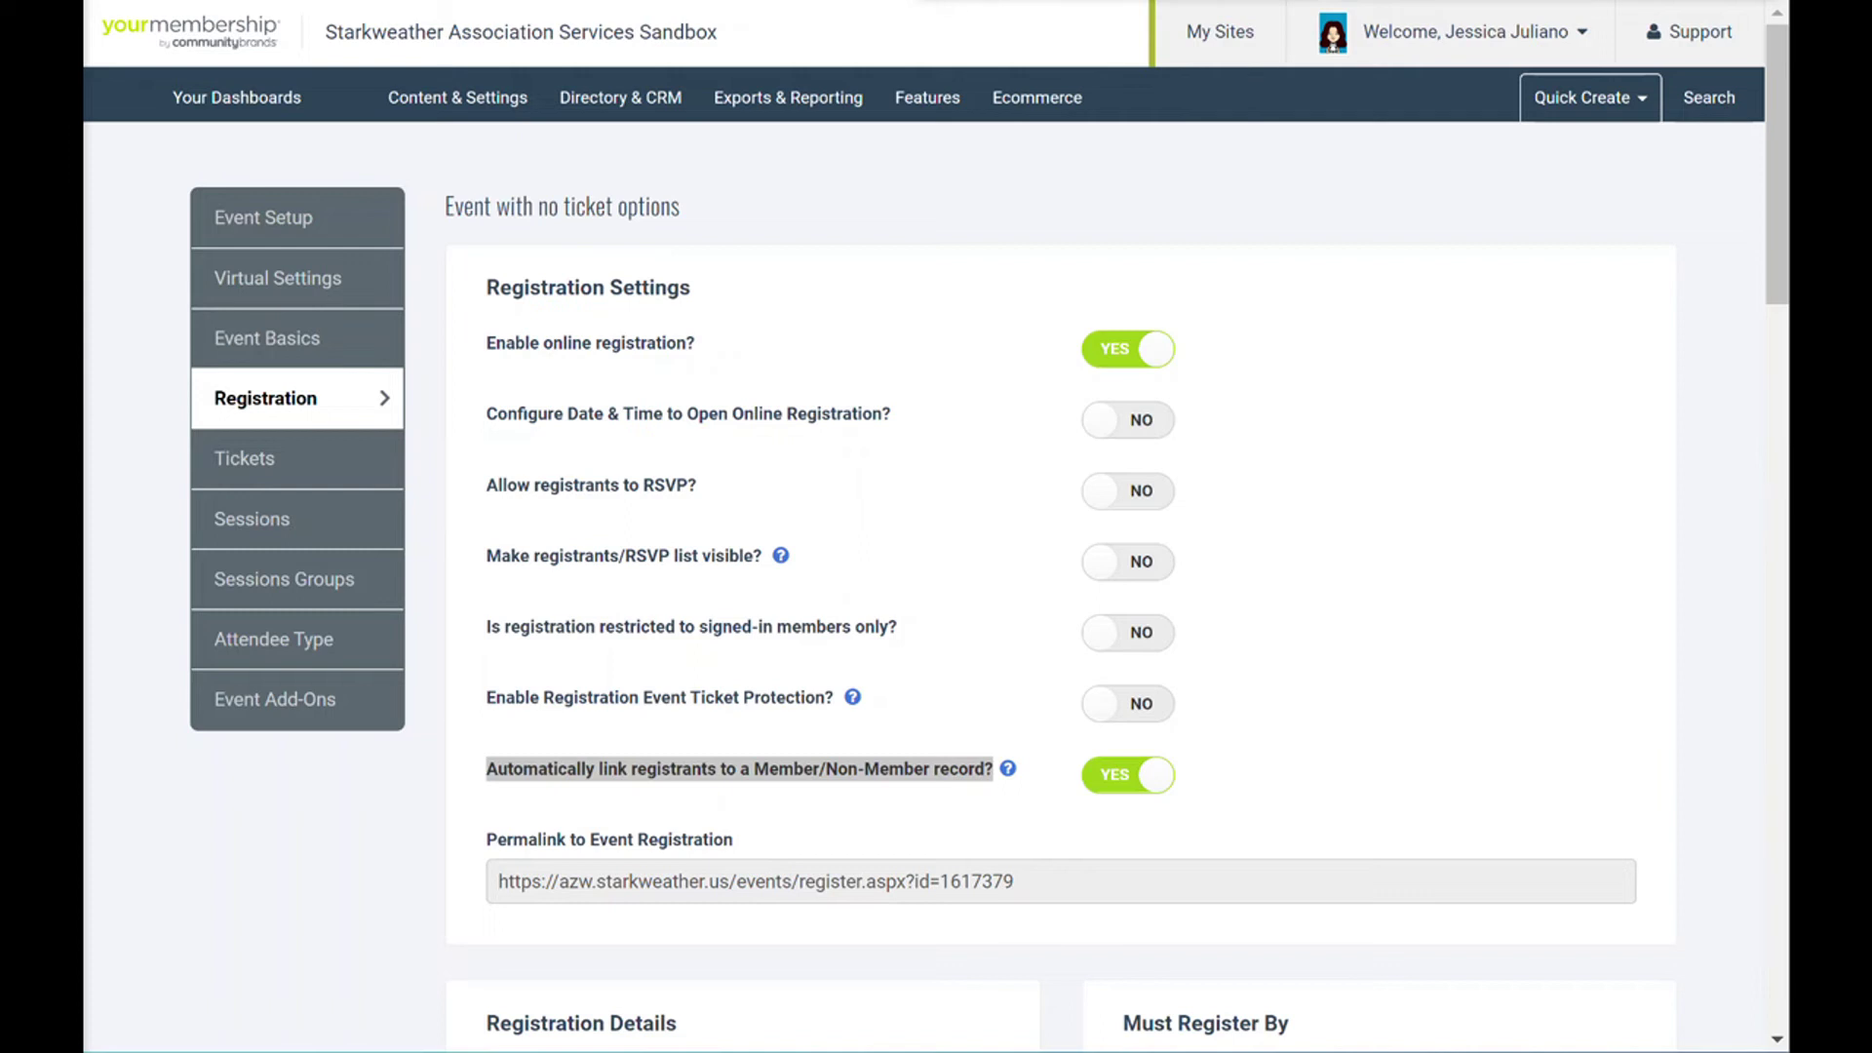
pyautogui.click(1137, 788)
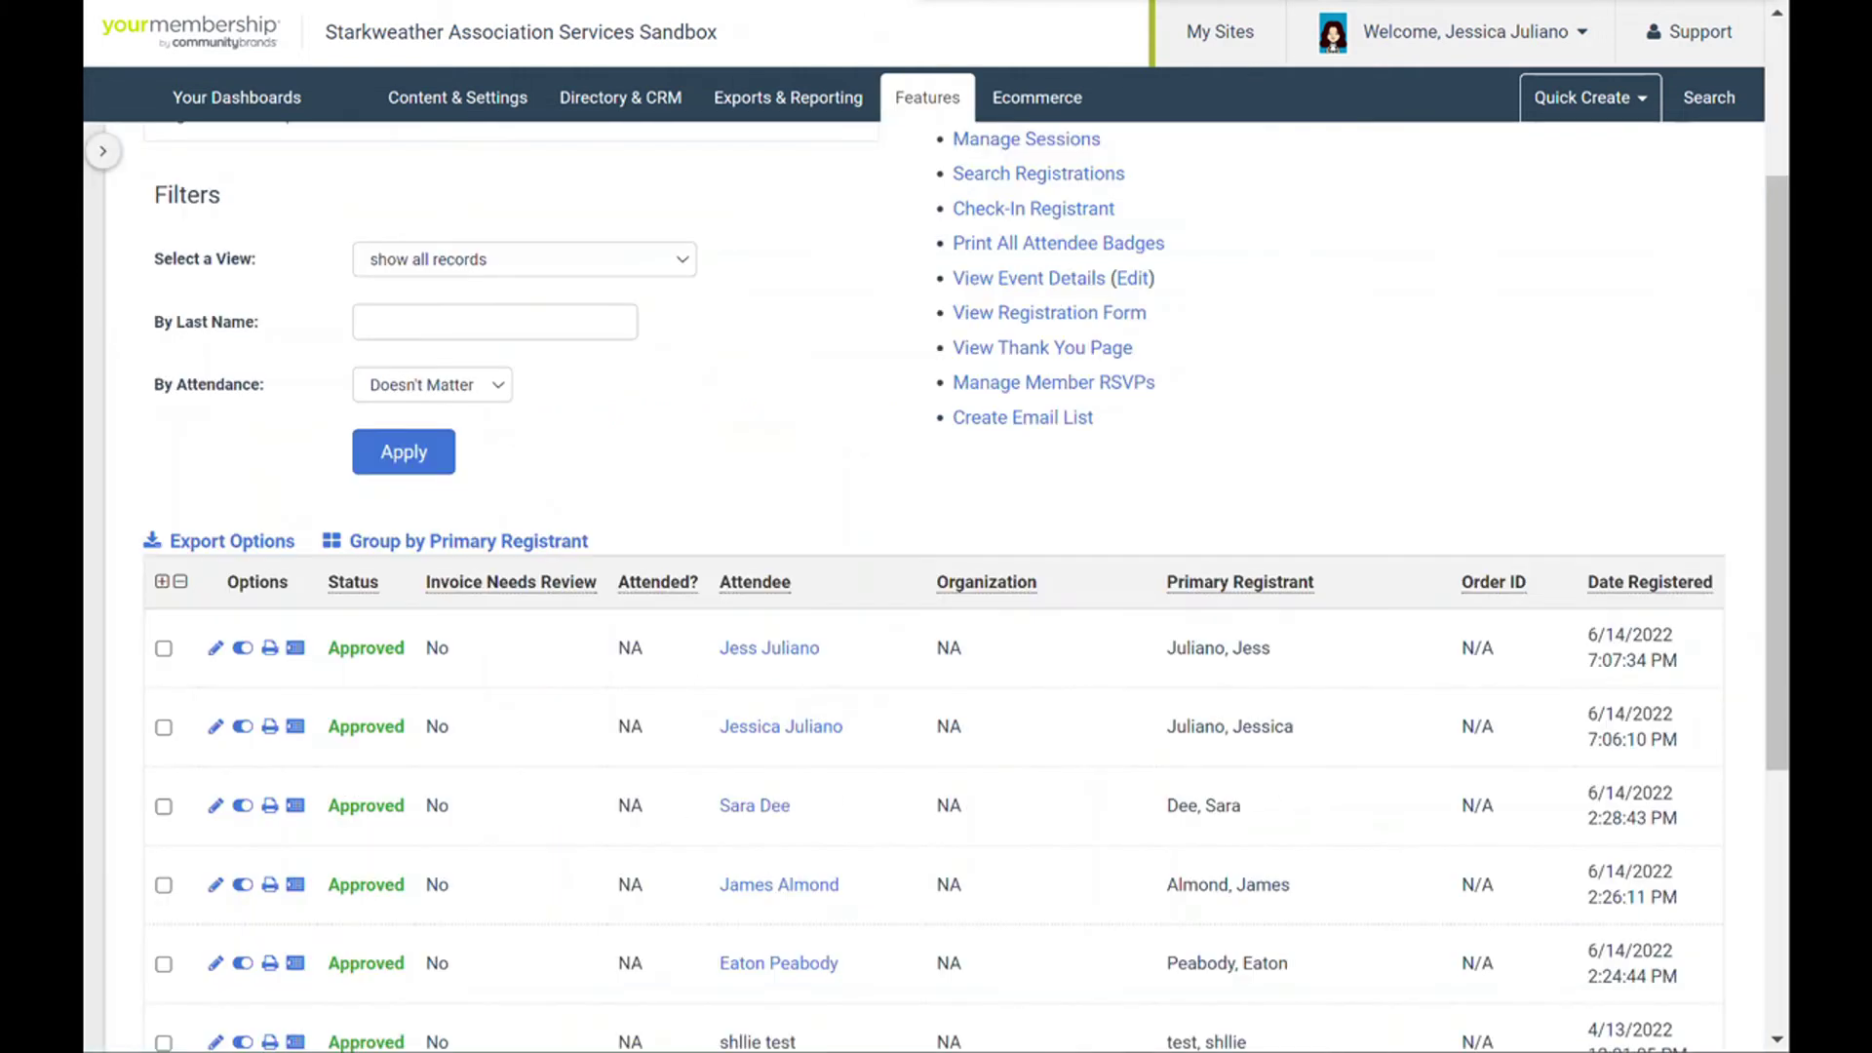
# - Scroll the registrants list and briefly highlight the older test registrations
pyautogui.scroll(-5, 1073, 786)
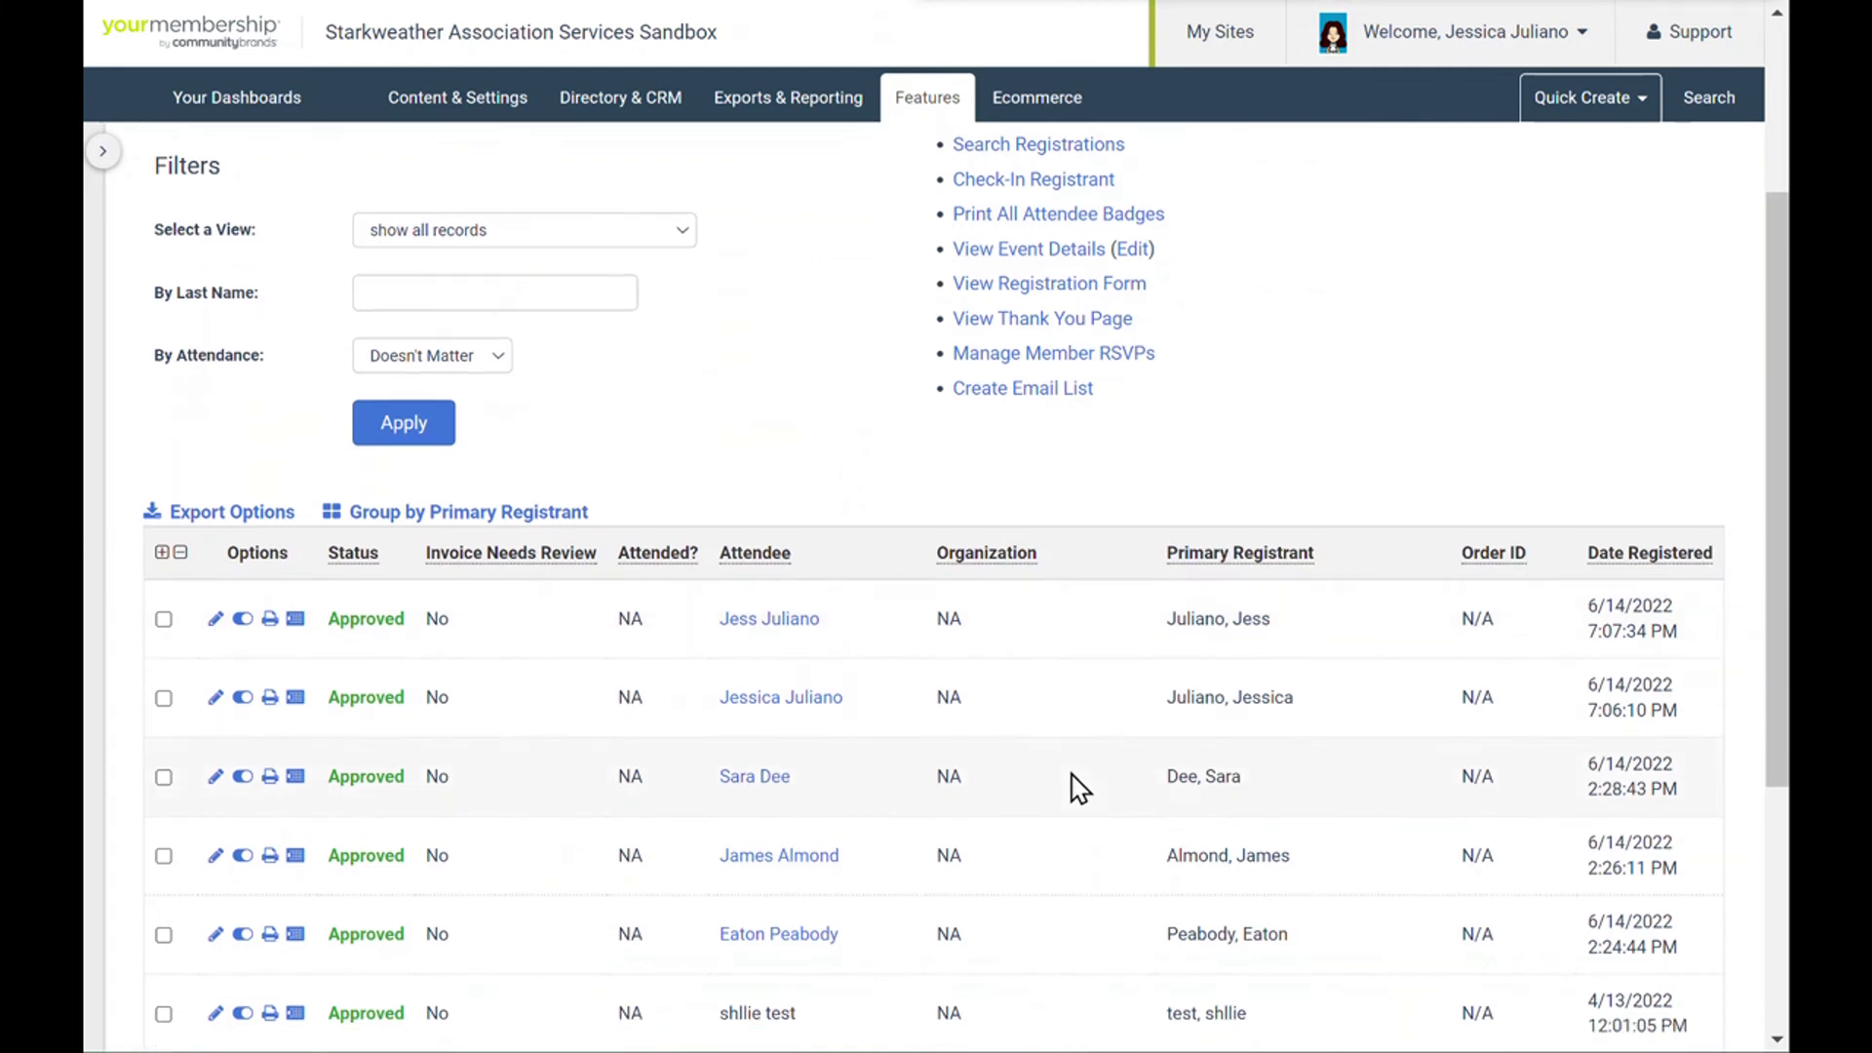
pyautogui.moveTo(735, 589); pyautogui.dragTo(793, 751)
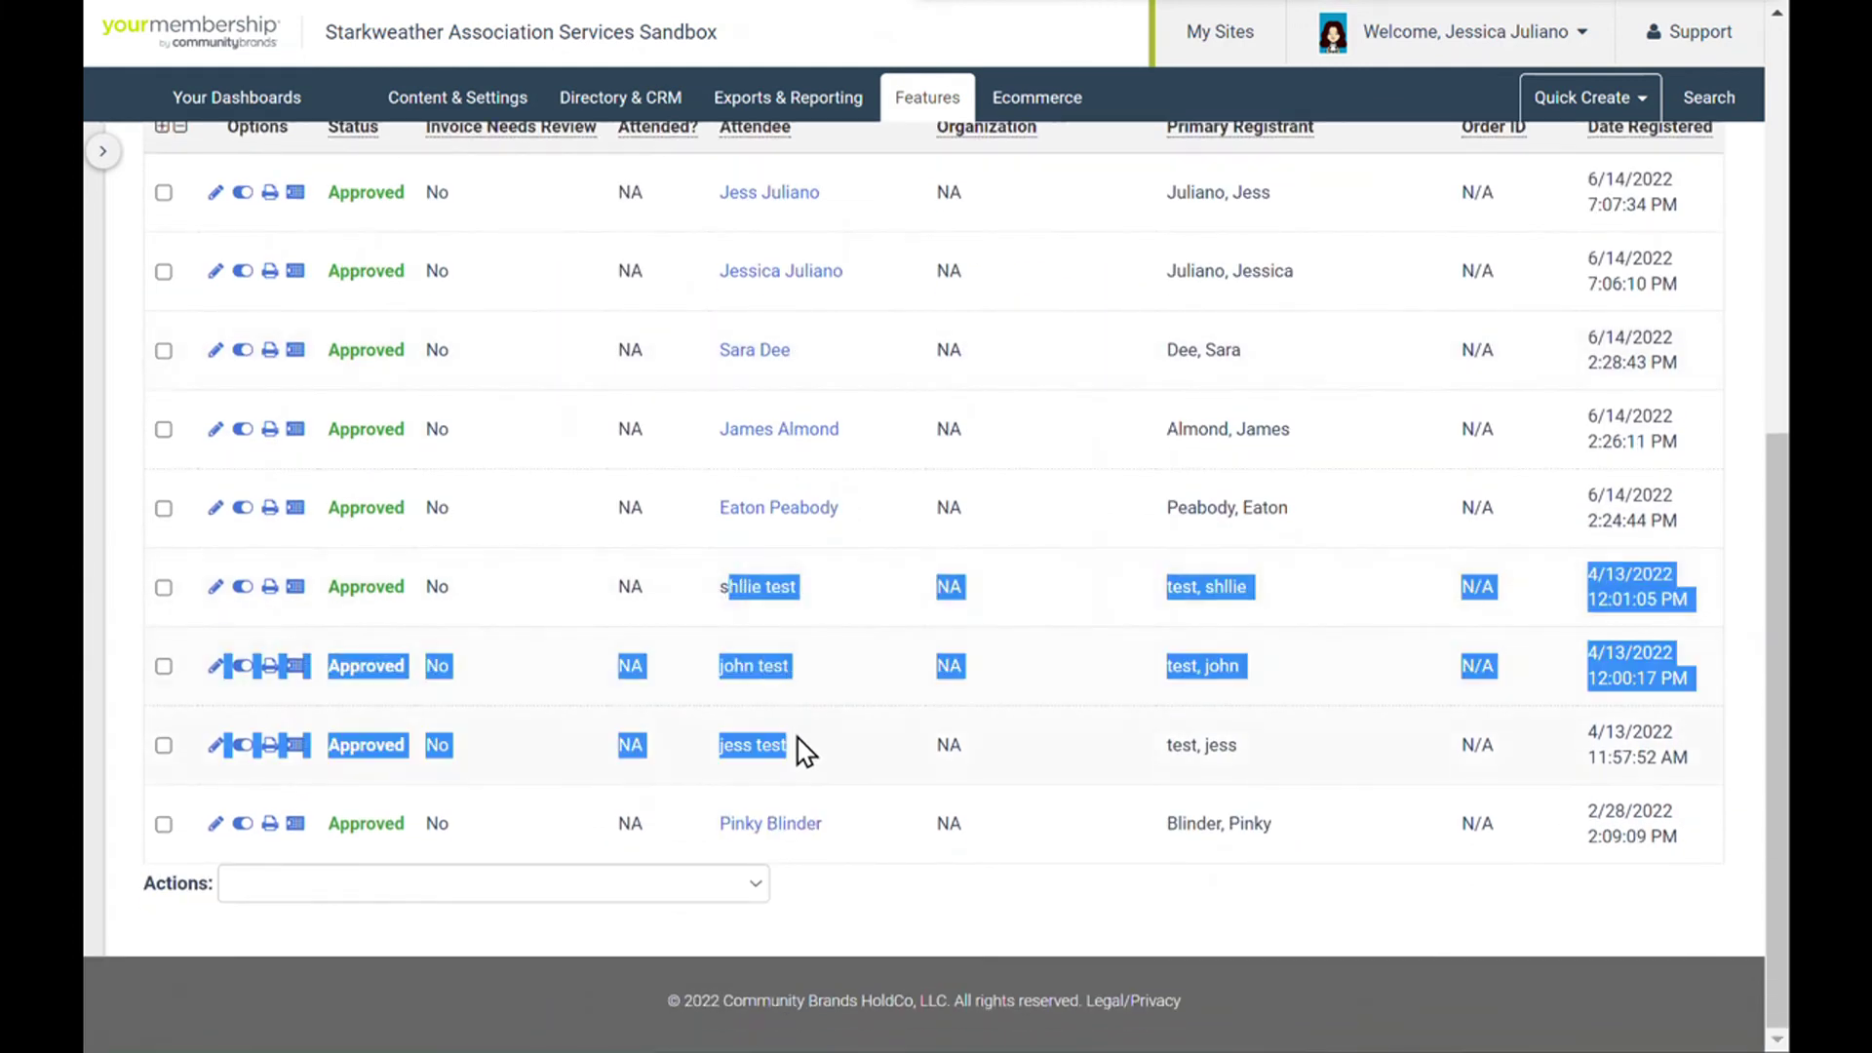
pyautogui.click(802, 760)
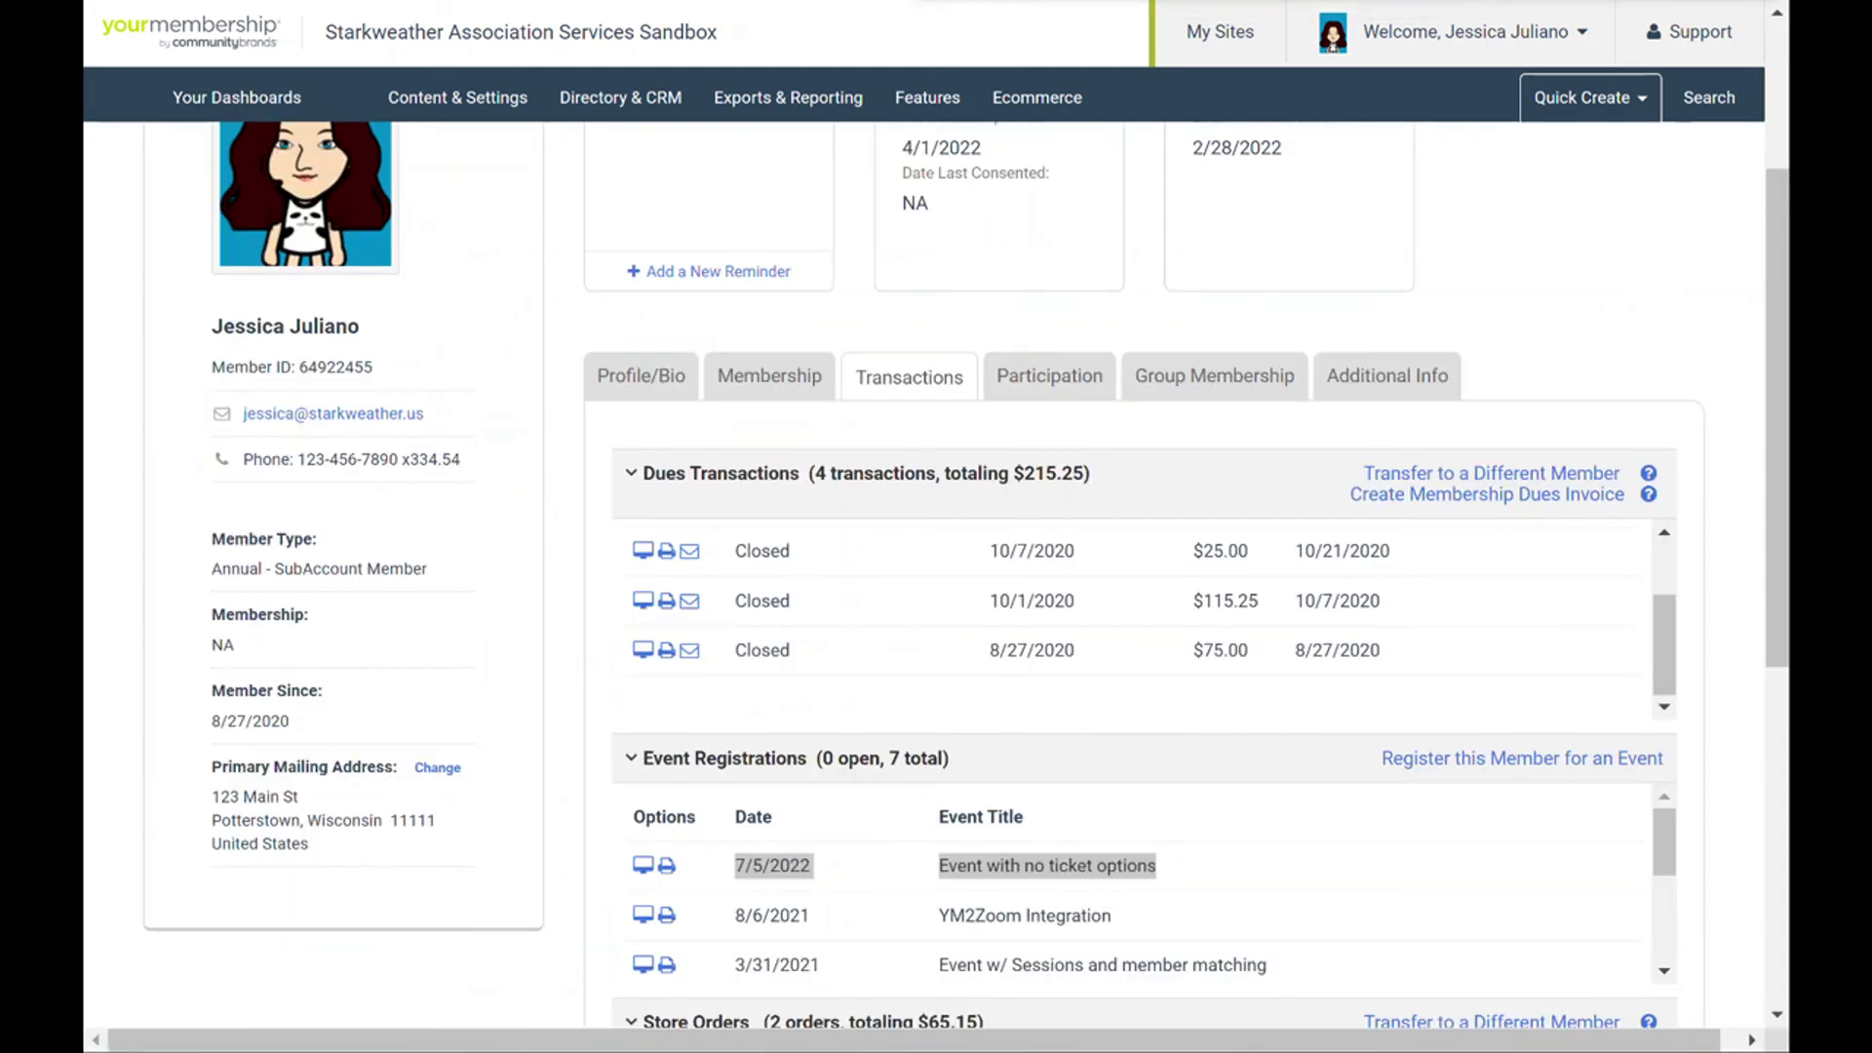
# - Go from the admin area to the Starkweather Association Services home page
pyautogui.write('st')
pyautogui.press('Escape')
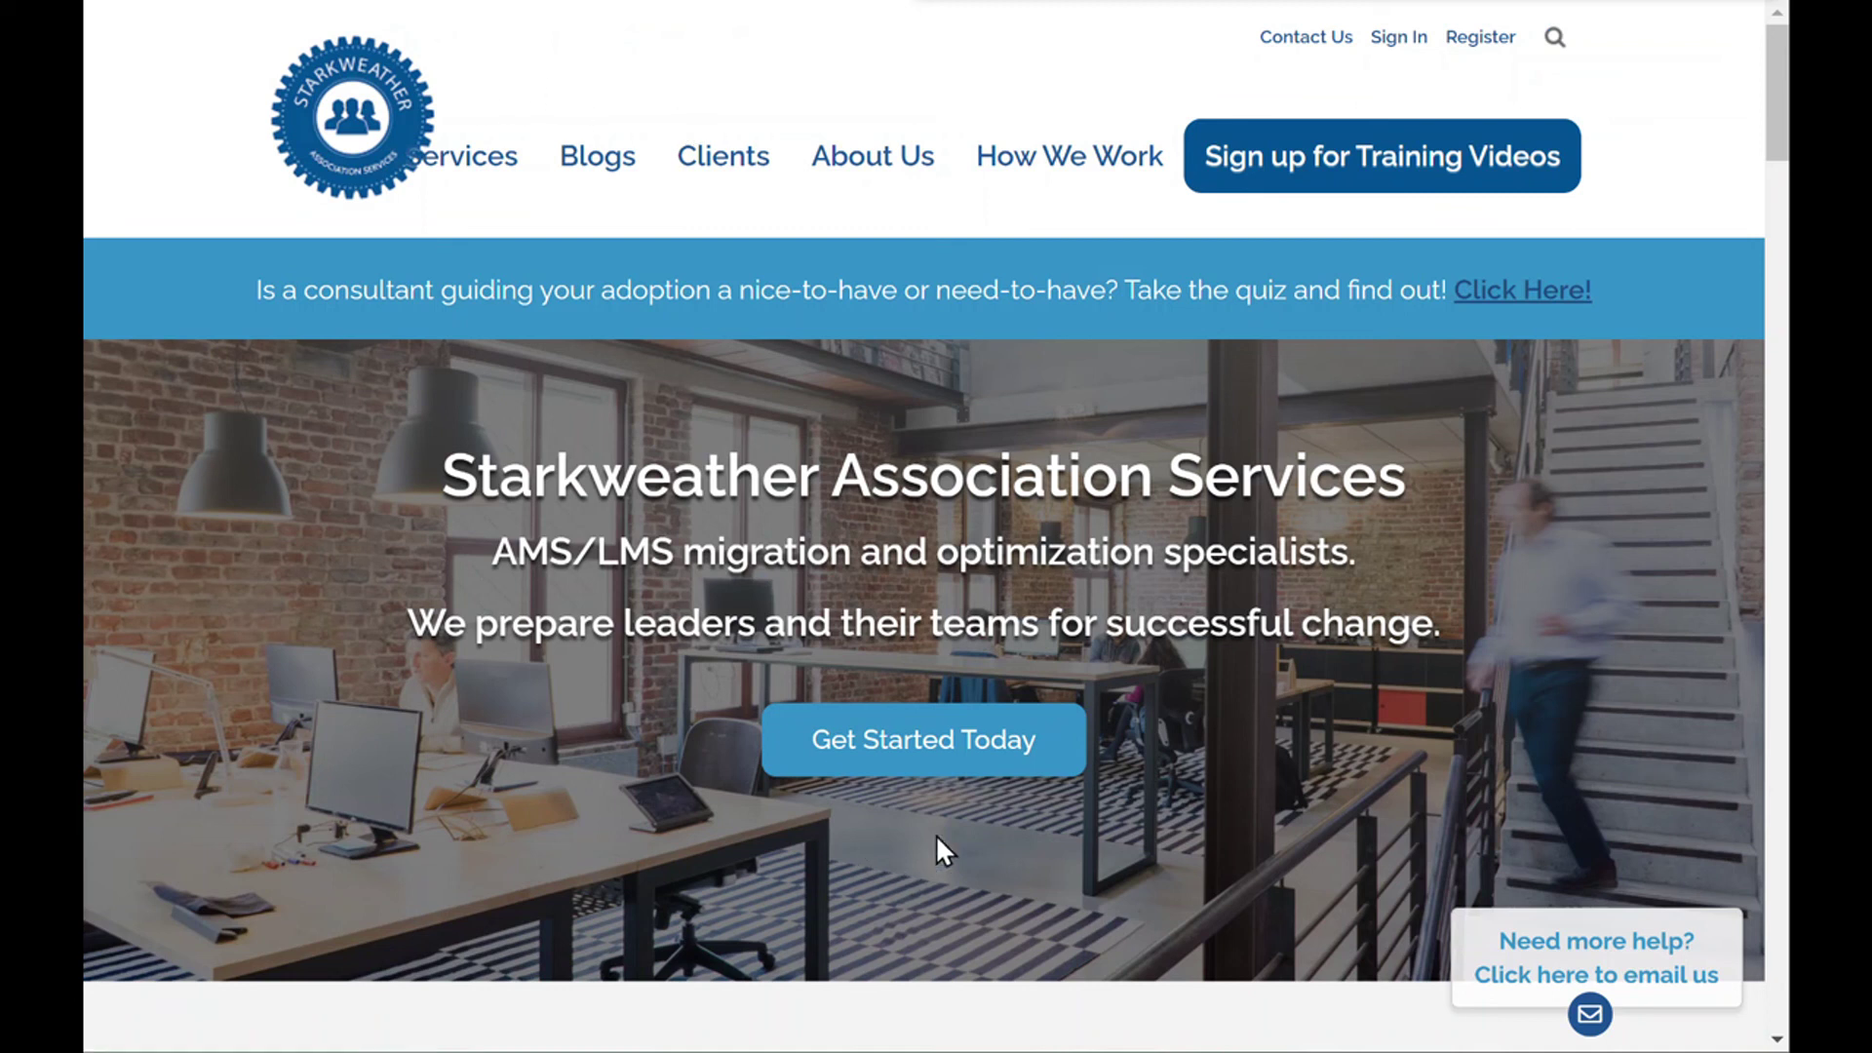
# - Open the Get Started Today page and scroll past the form to the Submit button and footer
pyautogui.click(915, 746)
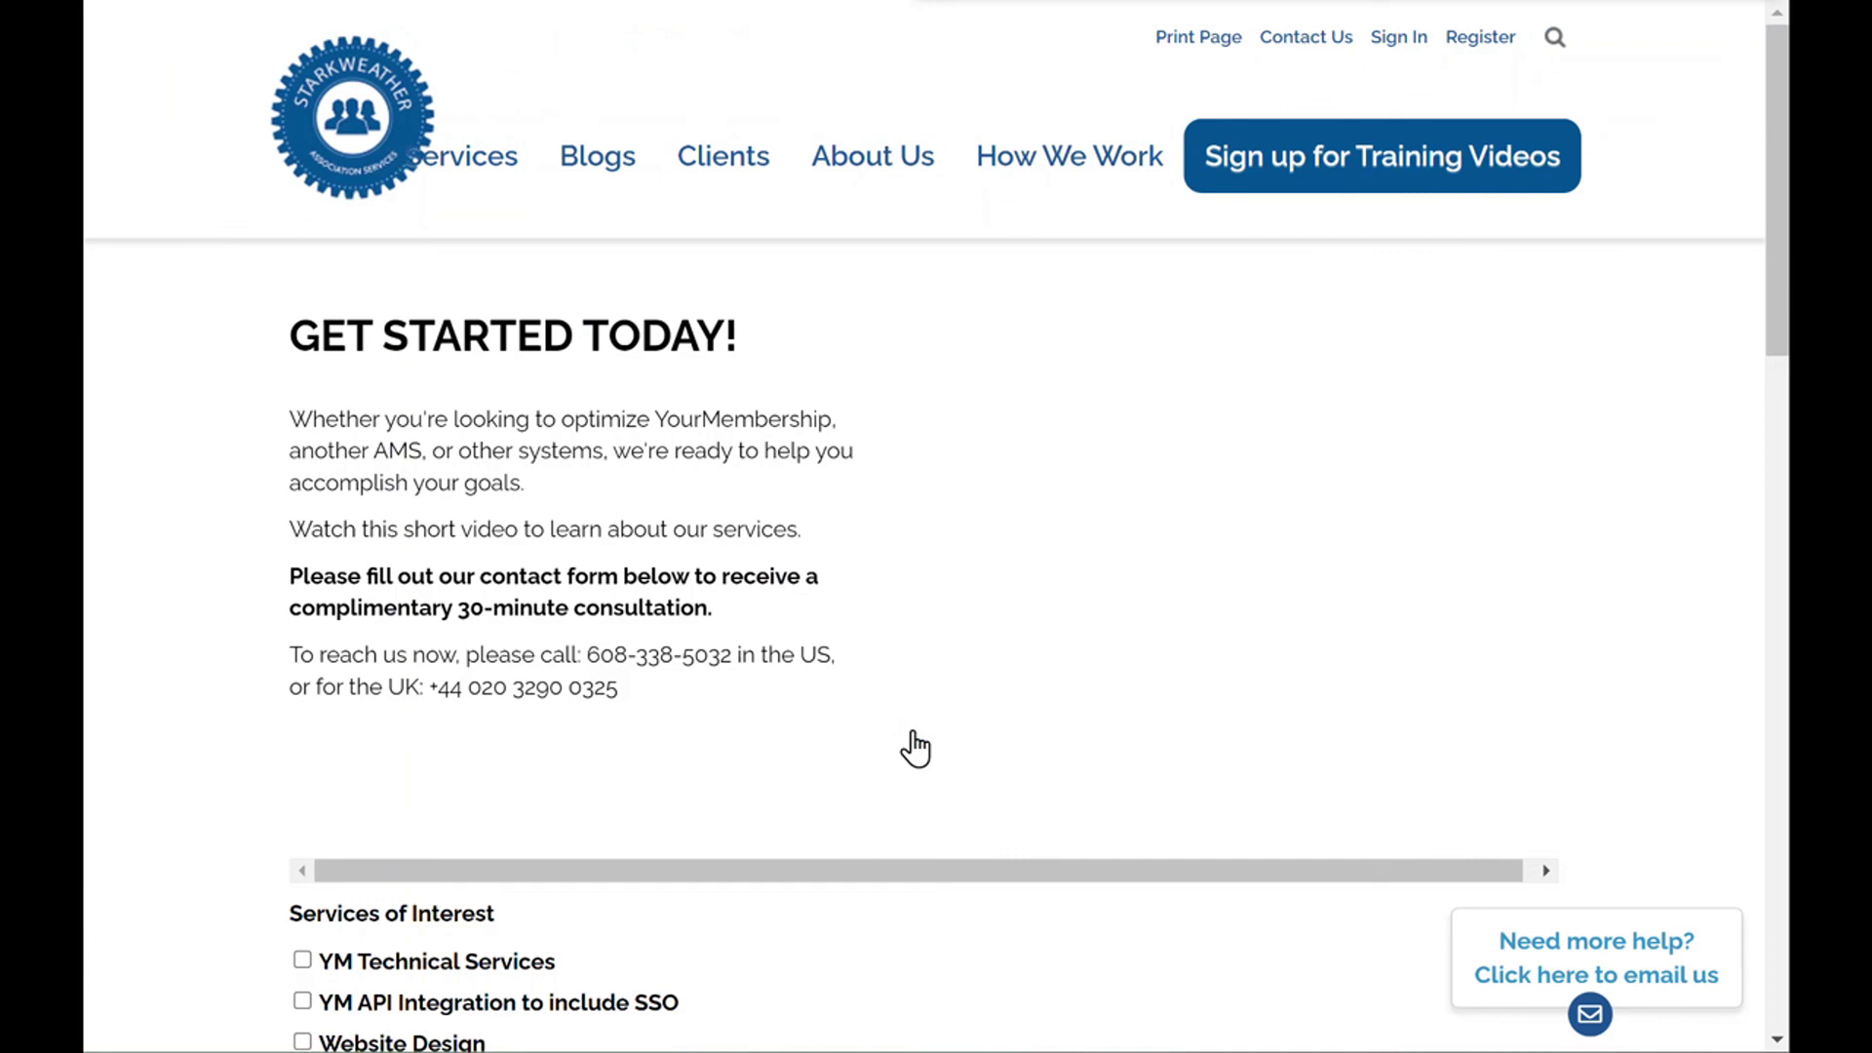
pyautogui.scroll(-3, 912, 746)
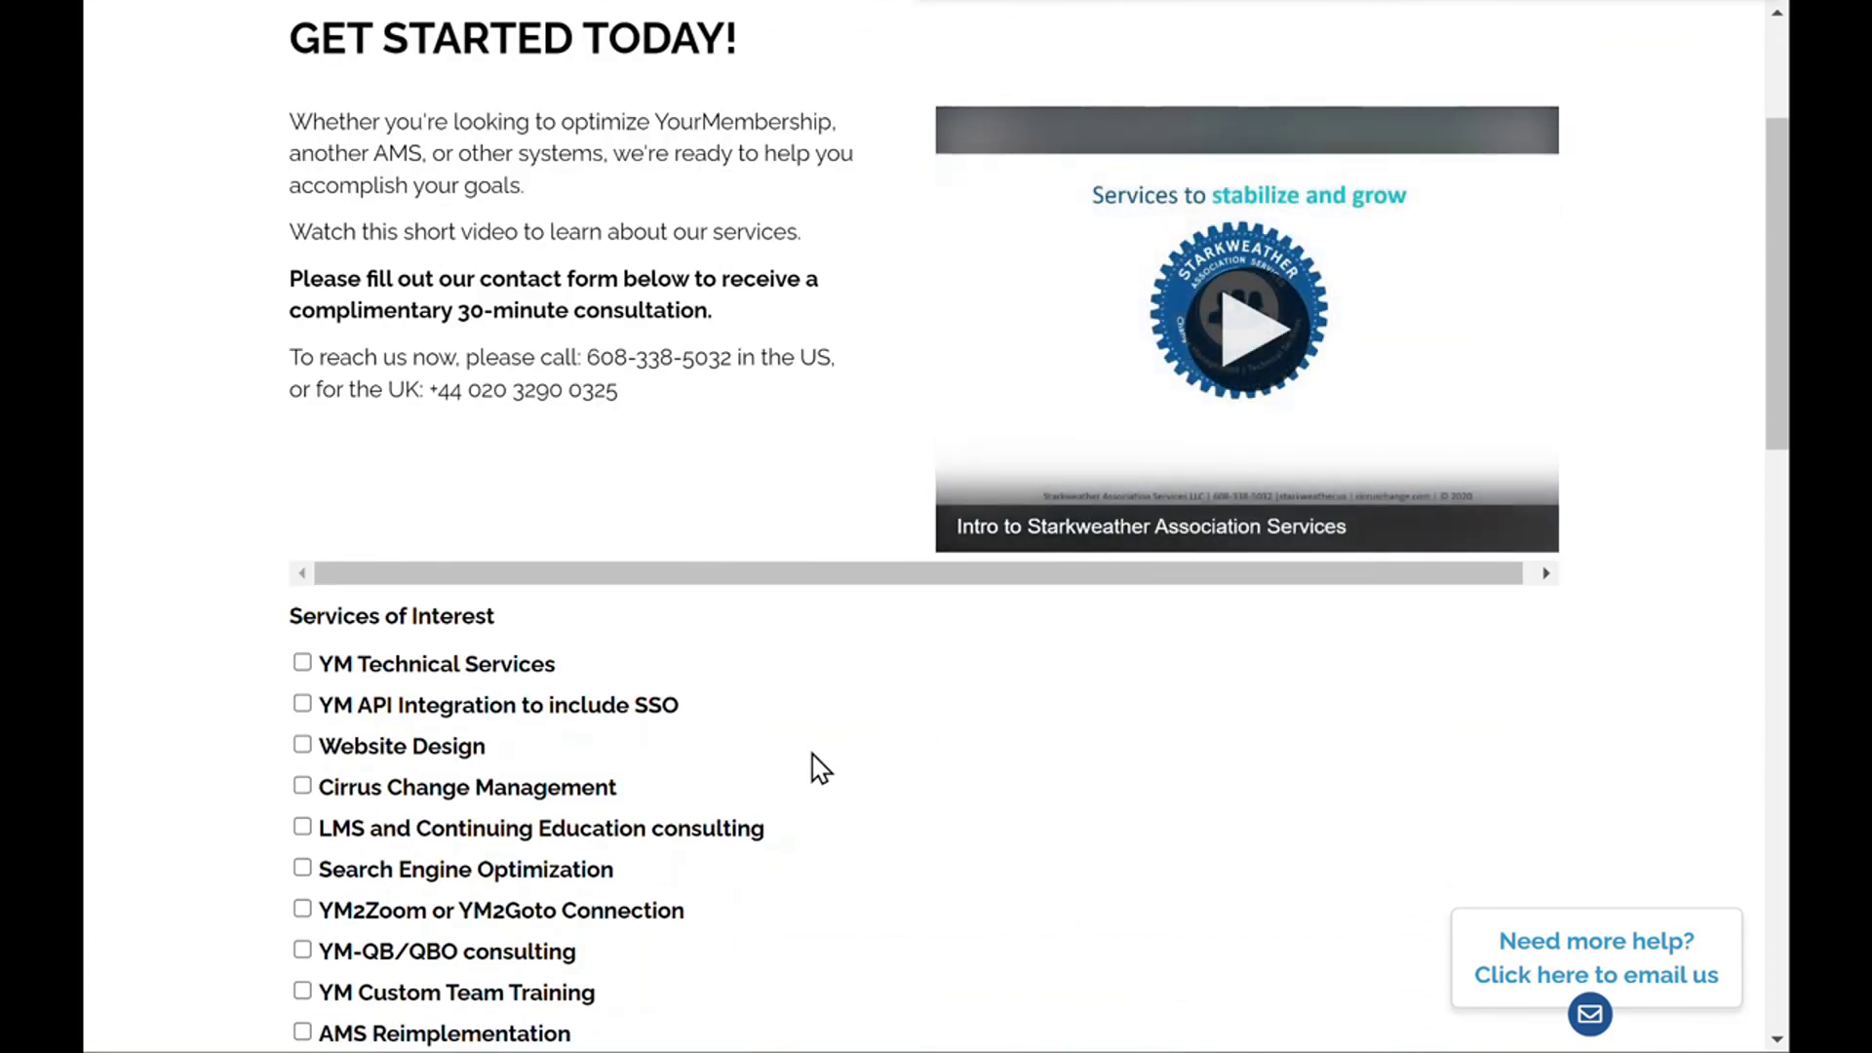
pyautogui.scroll(-15, 819, 768)
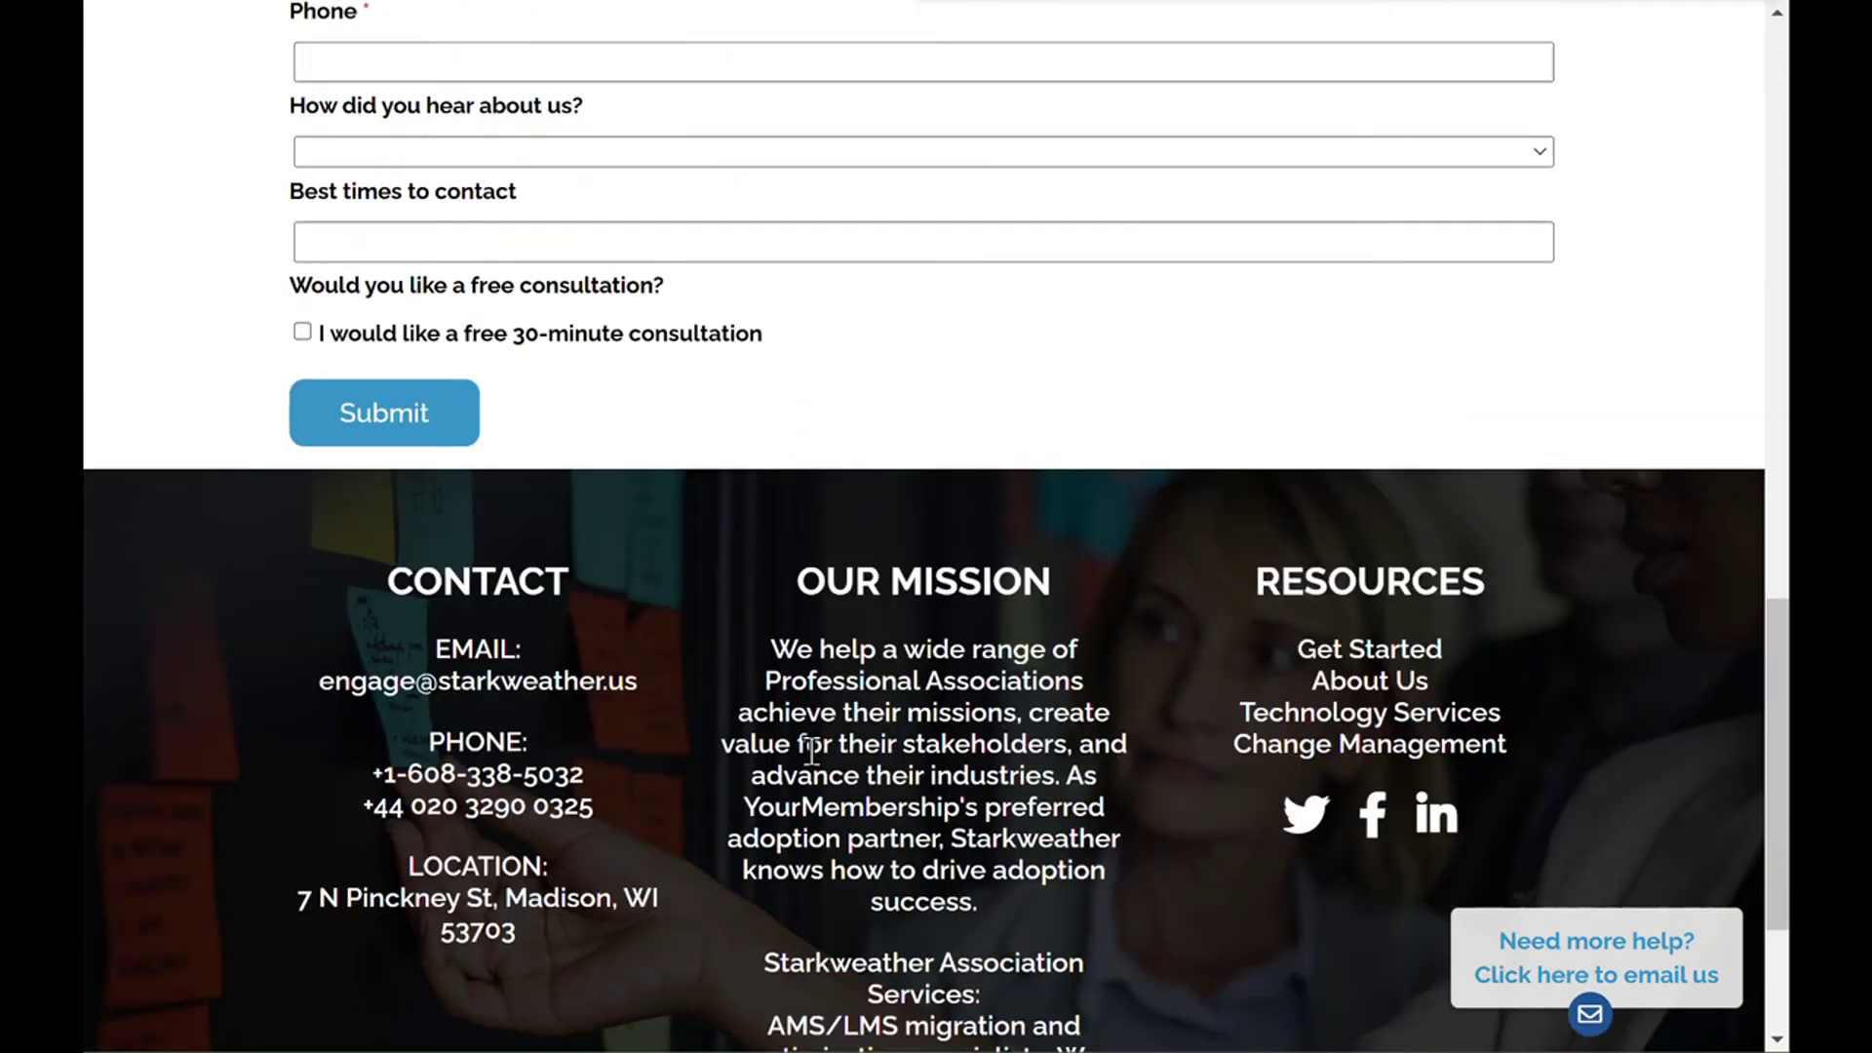
pyautogui.scroll(-1, 811, 751)
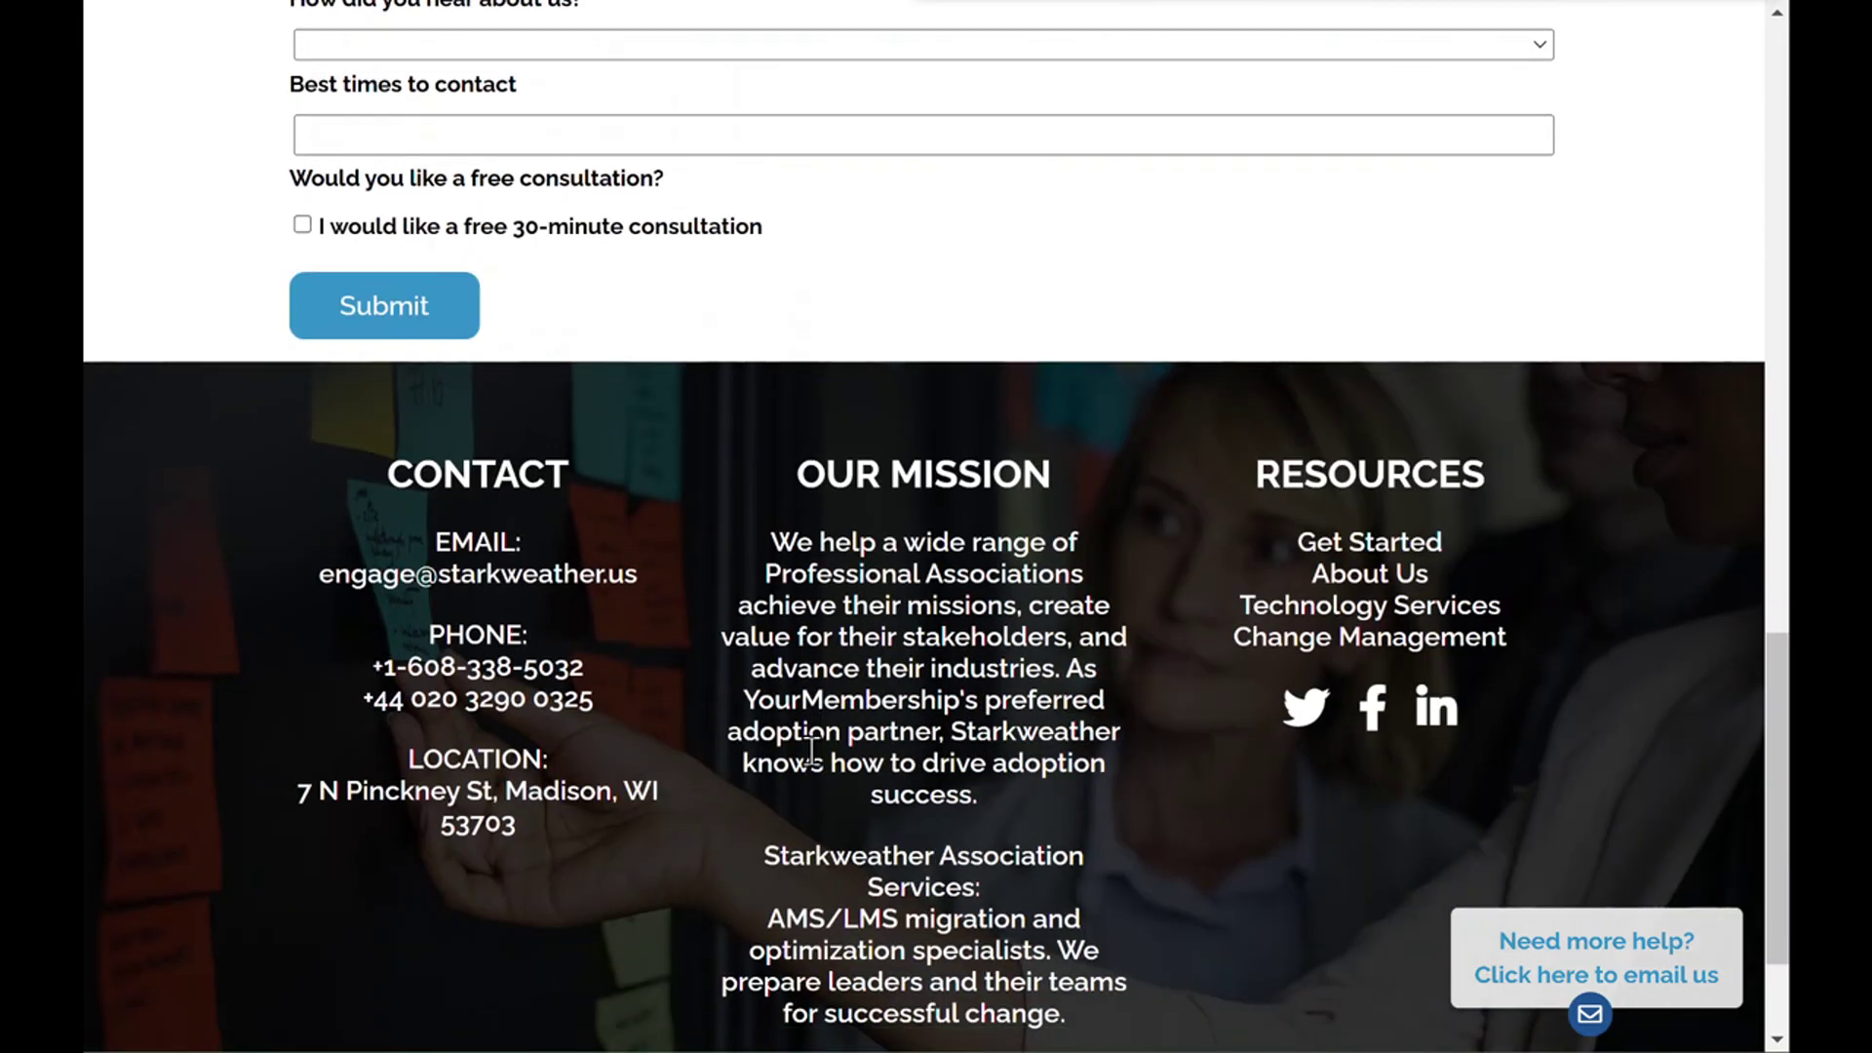